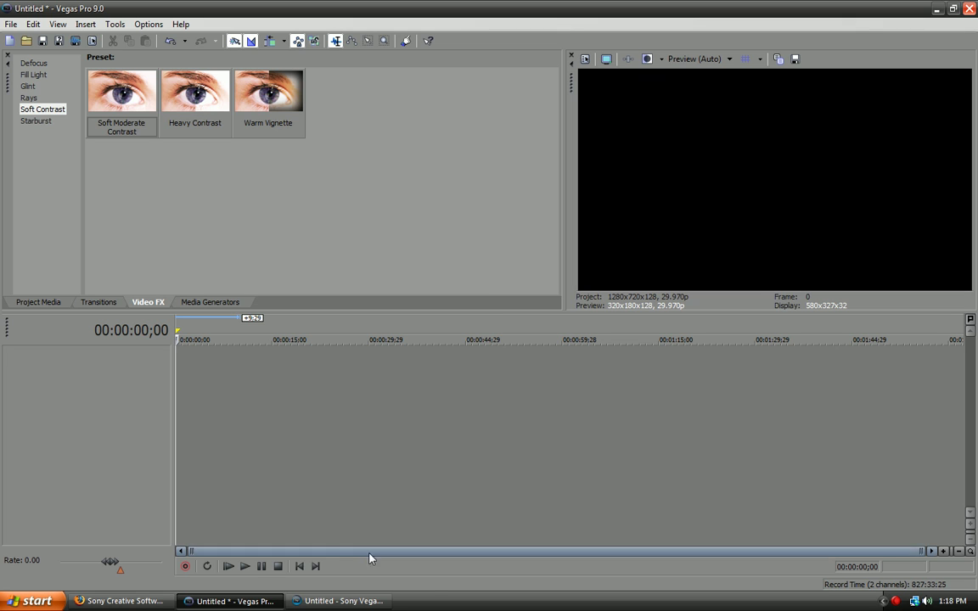
pyautogui.click(339, 602)
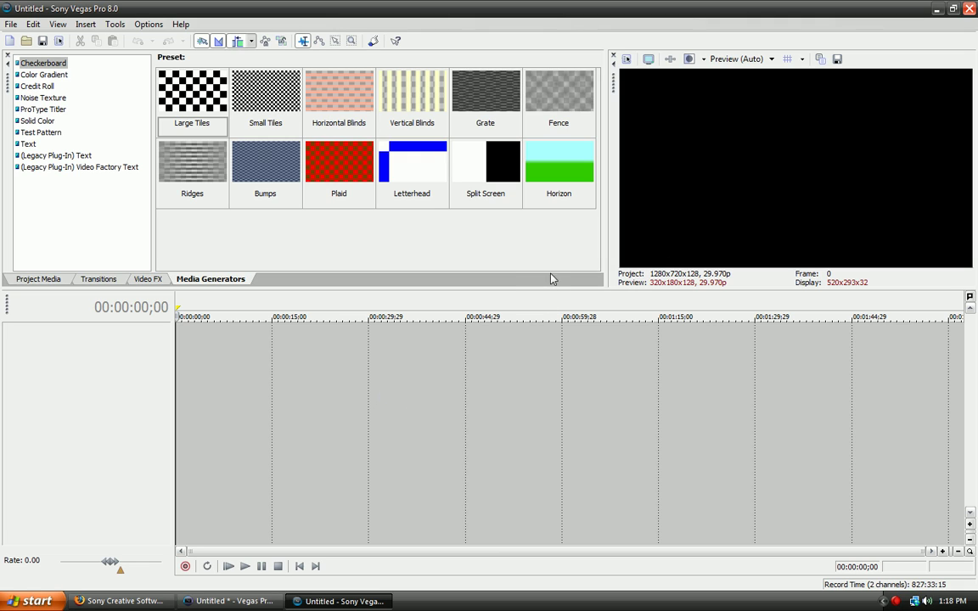
pyautogui.click(231, 601)
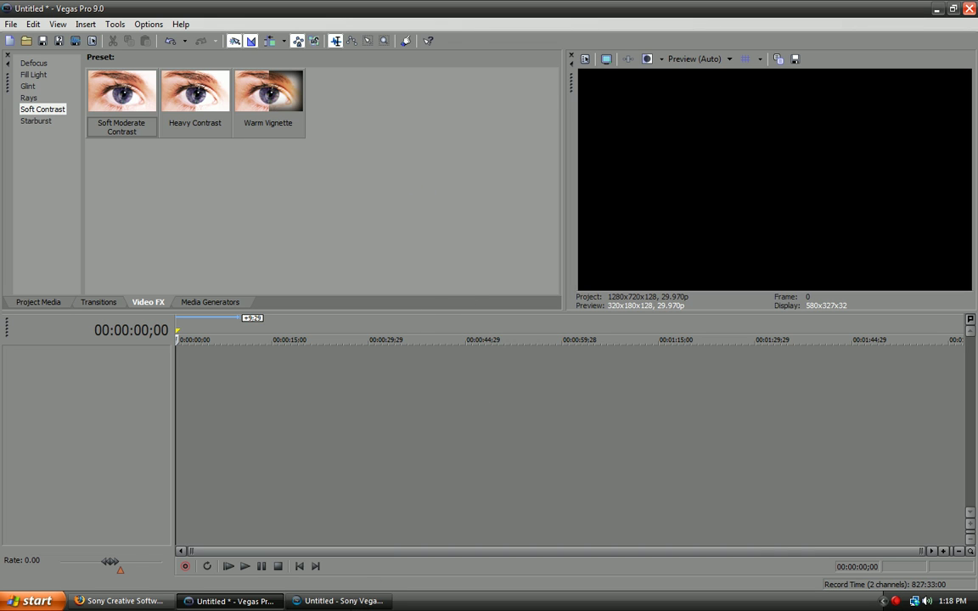
pyautogui.click(297, 602)
pyautogui.click(229, 601)
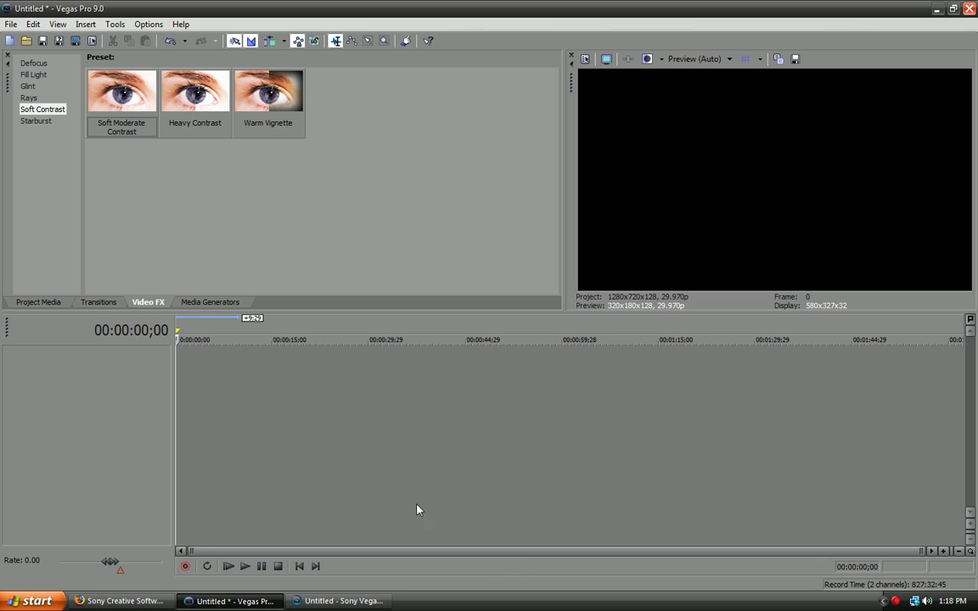
pyautogui.click(365, 599)
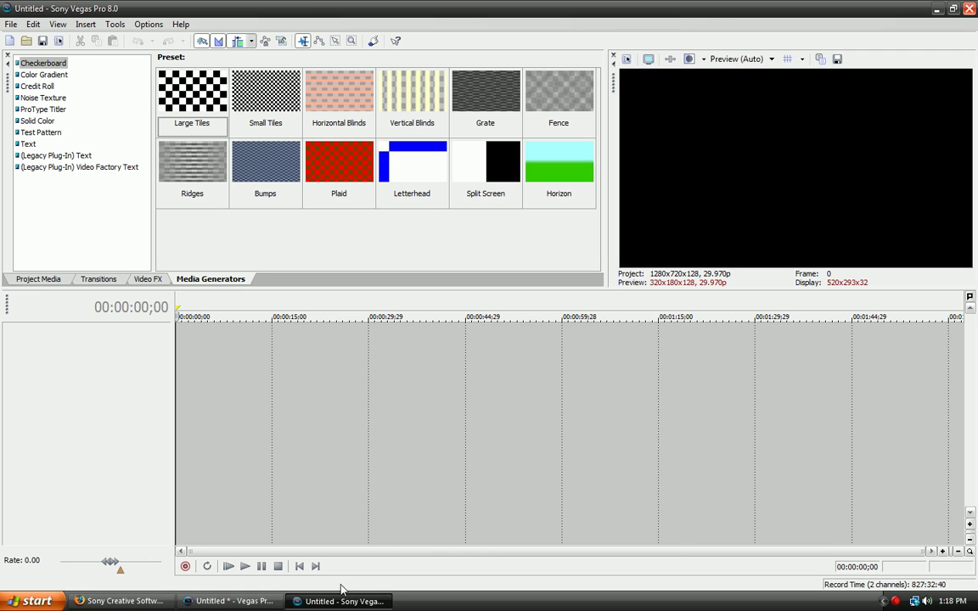
pyautogui.click(229, 601)
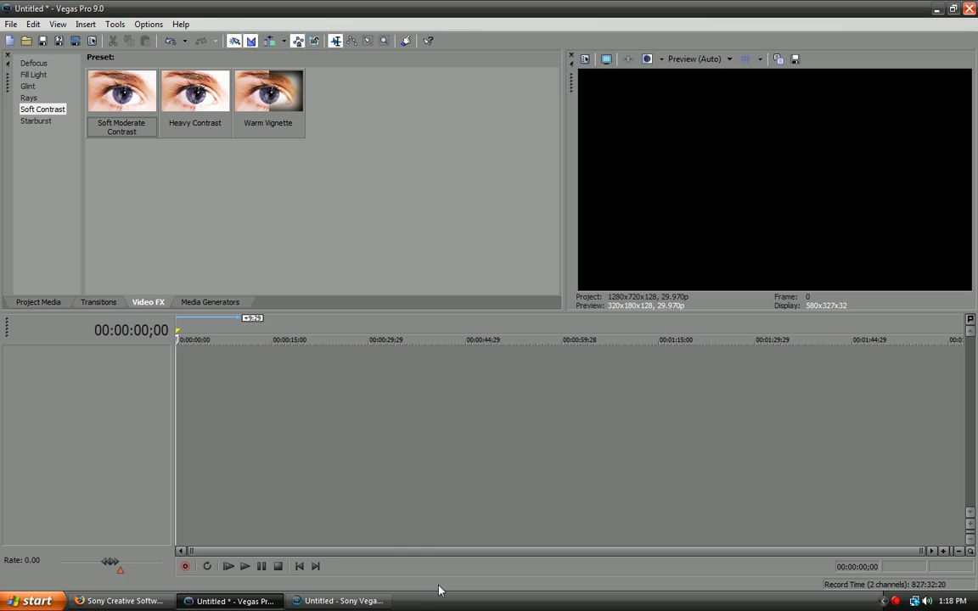
pyautogui.click(374, 601)
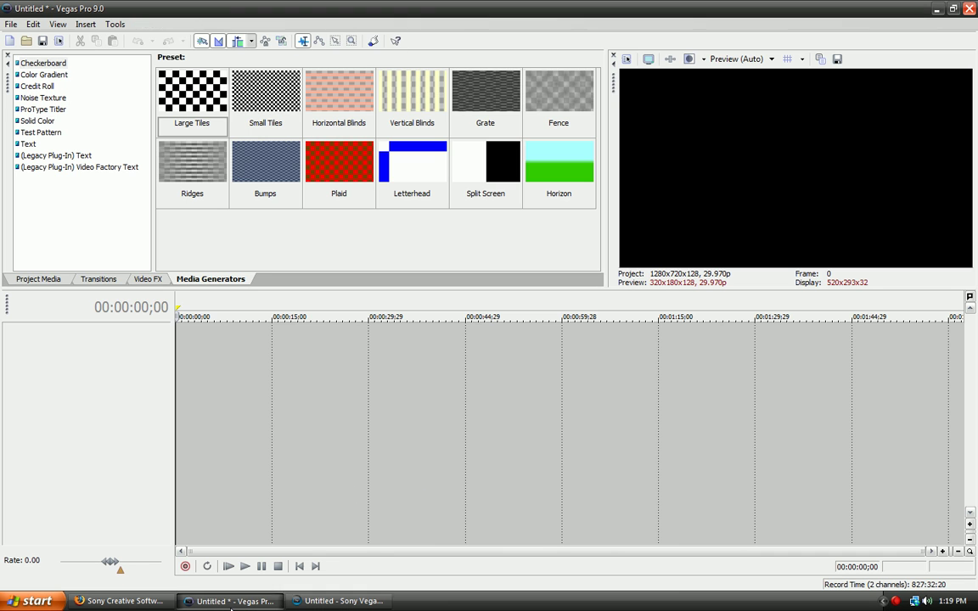
pyautogui.click(228, 601)
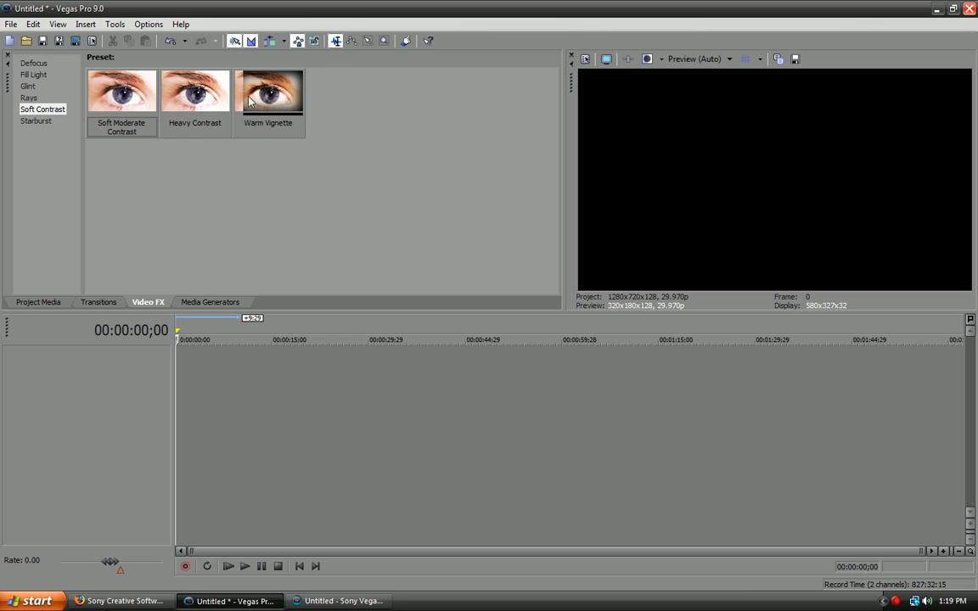
# Step: Browse the Rays presets, then flip through Project Media, Transitions, Video FX and Media Generators
pyautogui.click(31, 99)
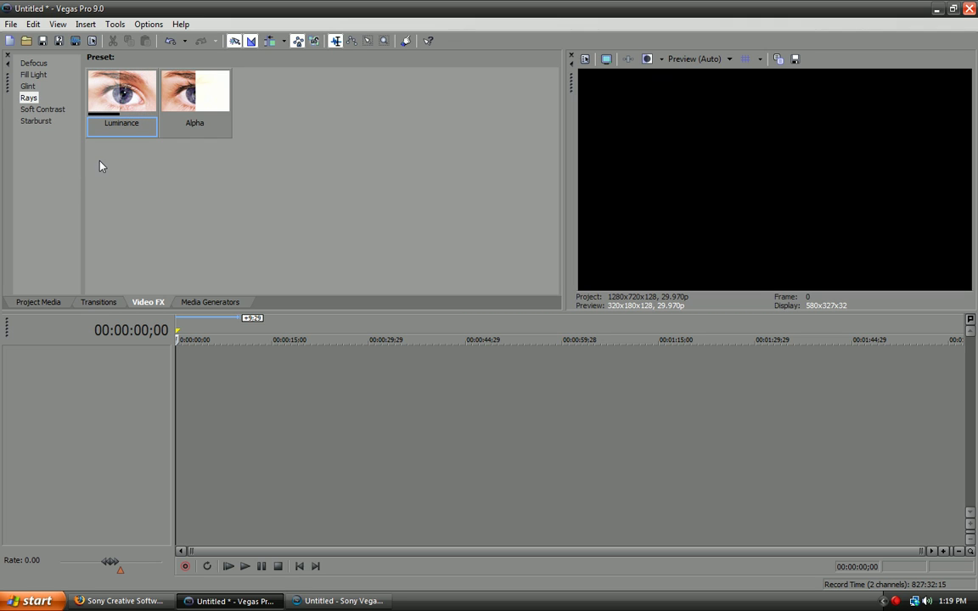
pyautogui.click(192, 303)
pyautogui.click(149, 303)
pyautogui.click(98, 304)
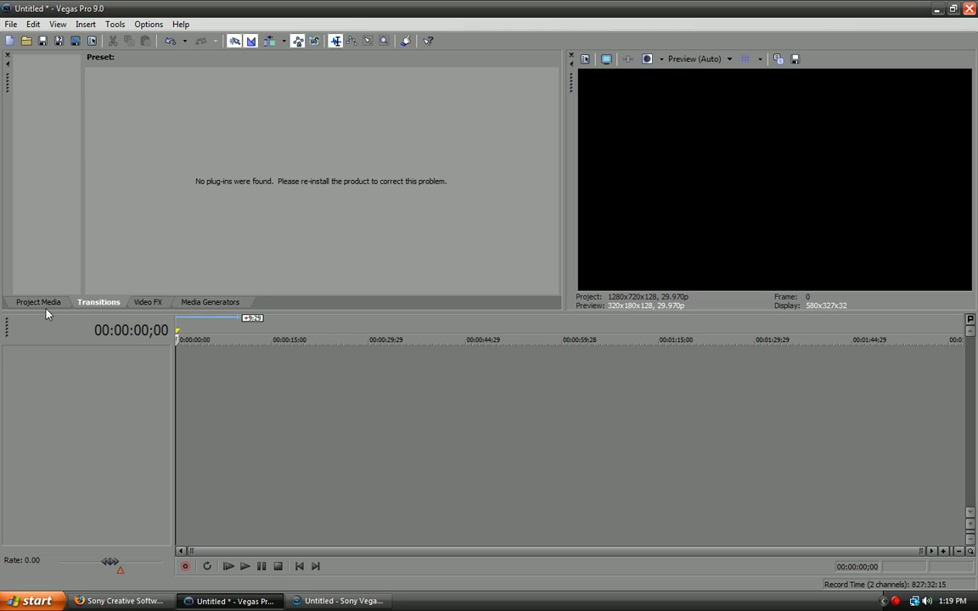
pyautogui.click(38, 302)
pyautogui.click(98, 302)
pyautogui.click(148, 302)
pyautogui.click(211, 302)
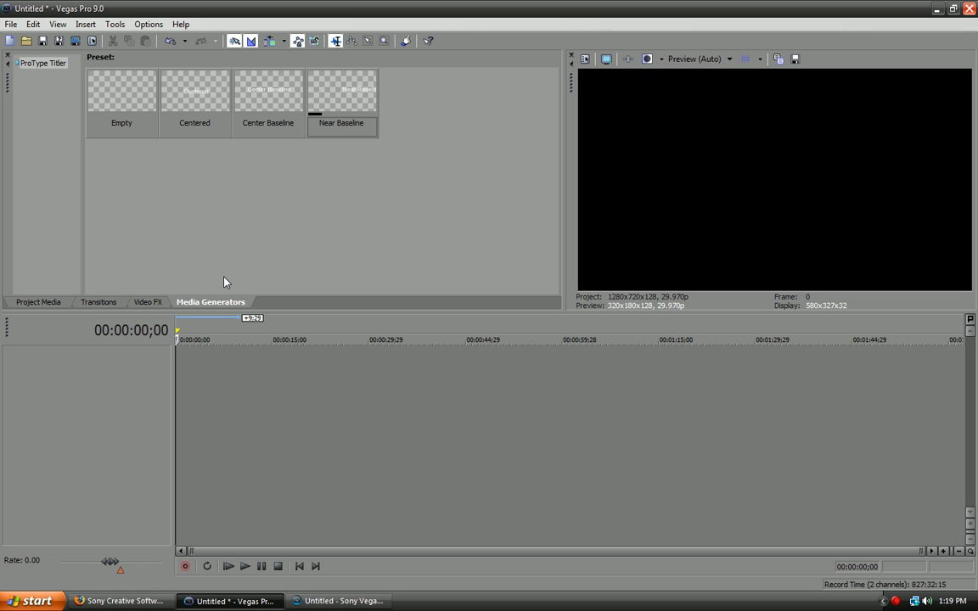
# Step: Glance at Vegas Pro 8, return to Vegas Pro 9, then bring up Firefox's Vegas Pro 9 page
pyautogui.click(336, 601)
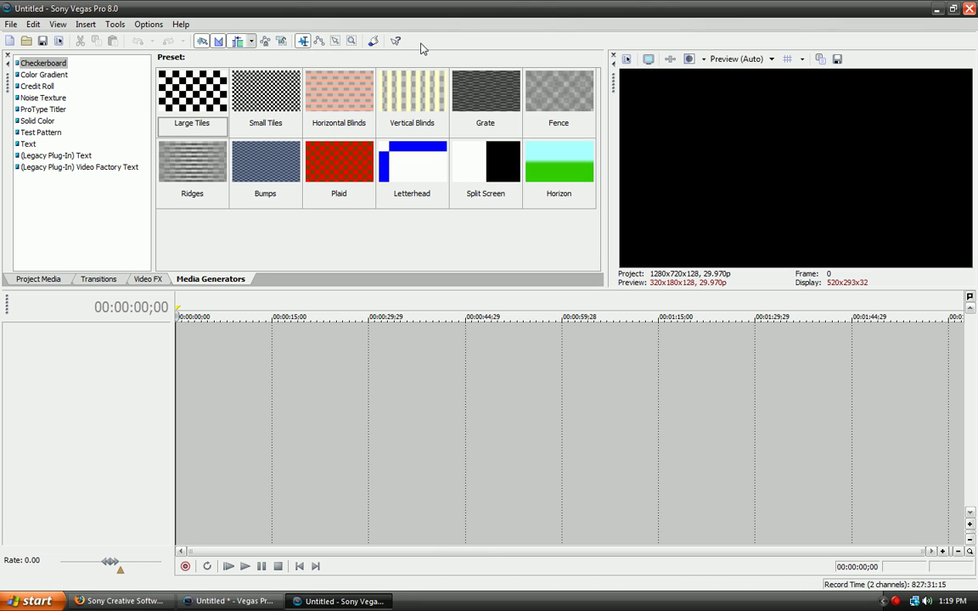
pyautogui.hotkey('alt', 'Tab')
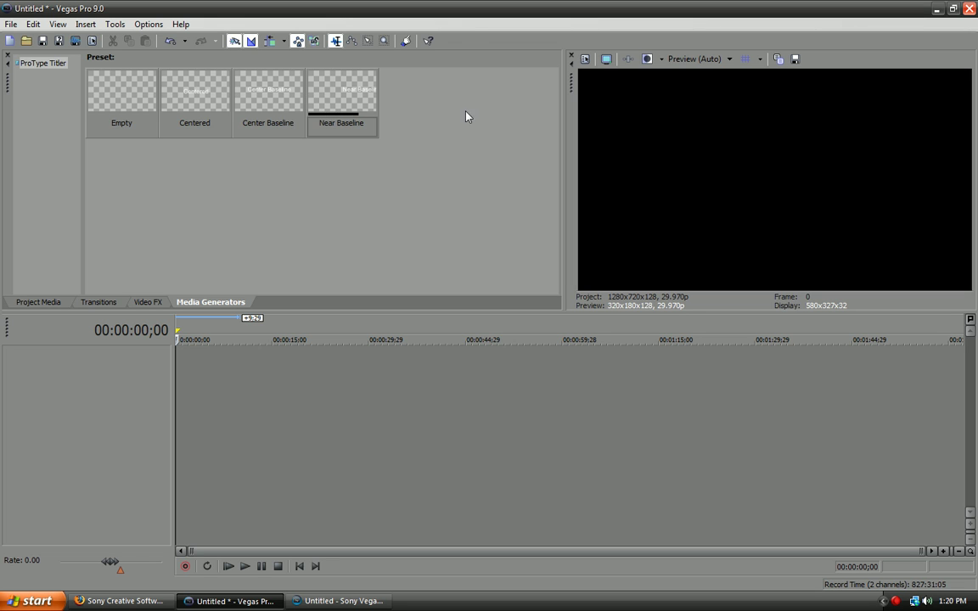
pyautogui.click(125, 601)
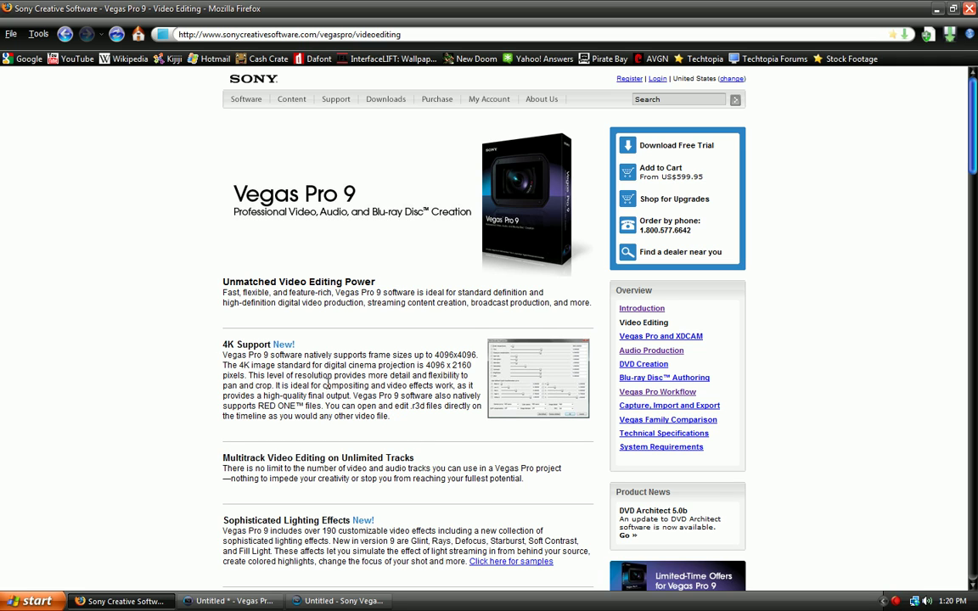
# Step: Scroll the Vegas Pro 9 page down to Sophisticated Lighting Effects and Multicamera Workflow
pyautogui.scroll(-2, 251, 387)
pyautogui.scroll(-2, 250, 387)
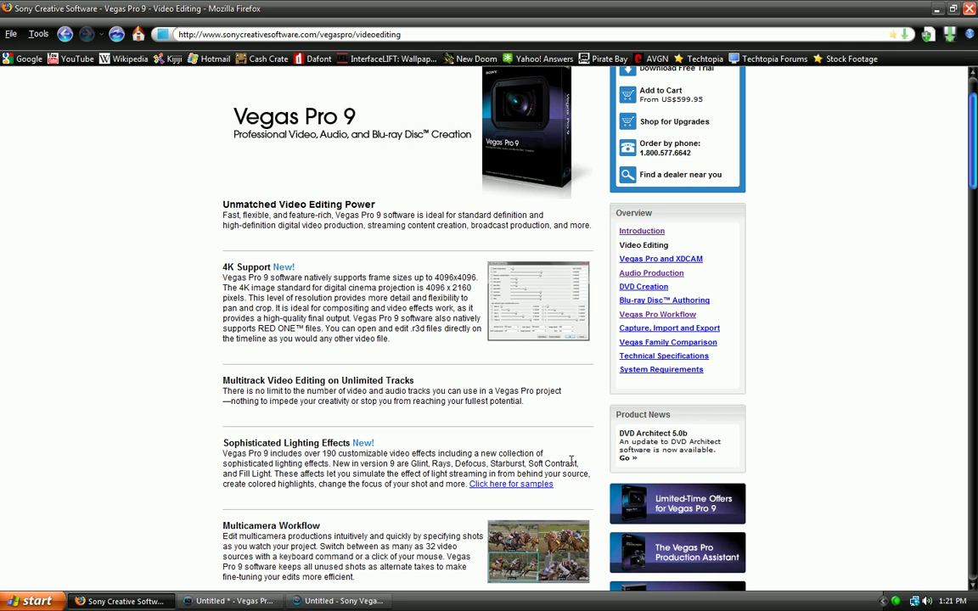
# Step: Return to Vegas Pro 9 and step through the Video FX list starting from Defocus
pyautogui.hotkey('alt', 'Tab')
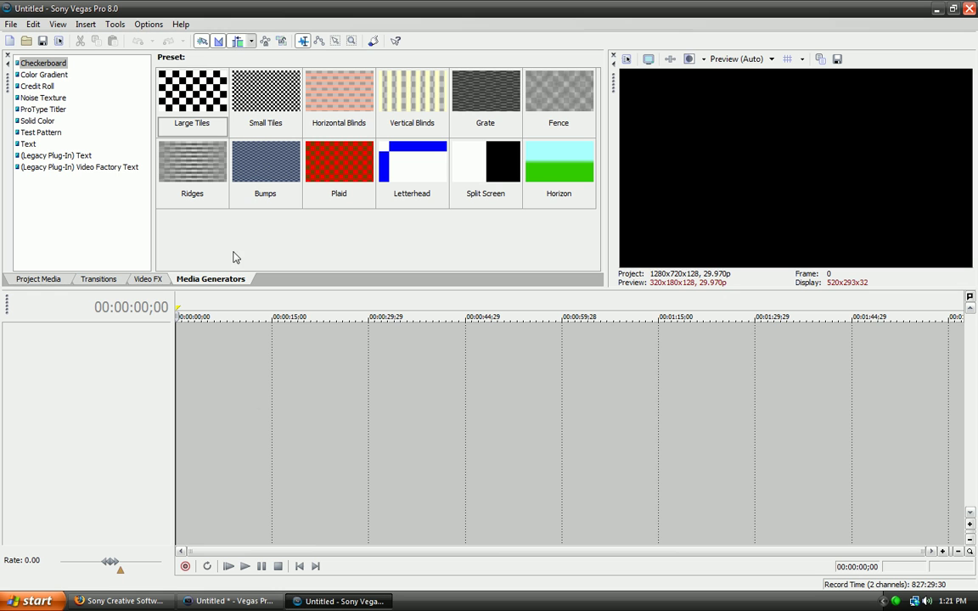
pyautogui.hotkey('alt', 'Tab')
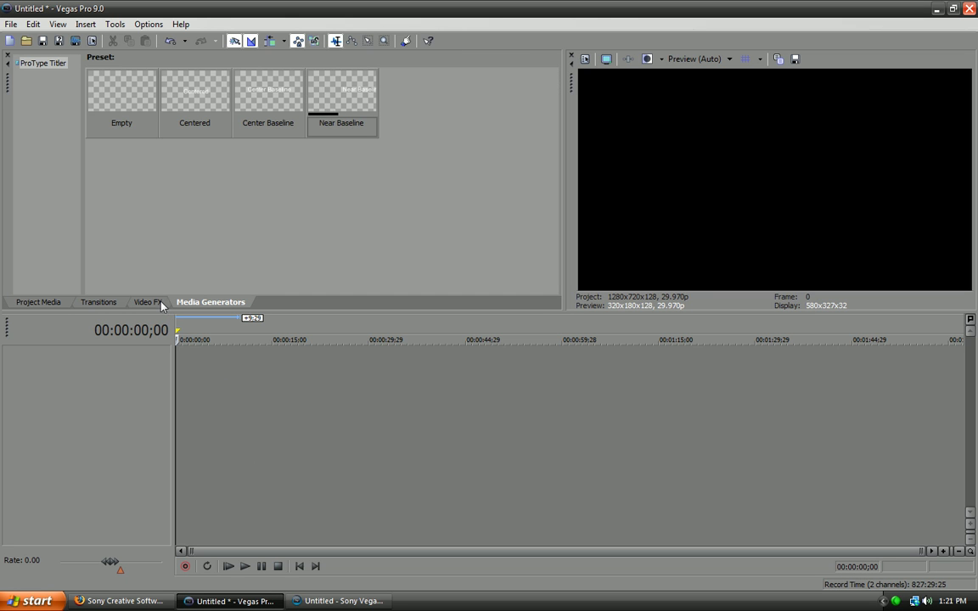
pyautogui.click(153, 302)
pyautogui.click(28, 64)
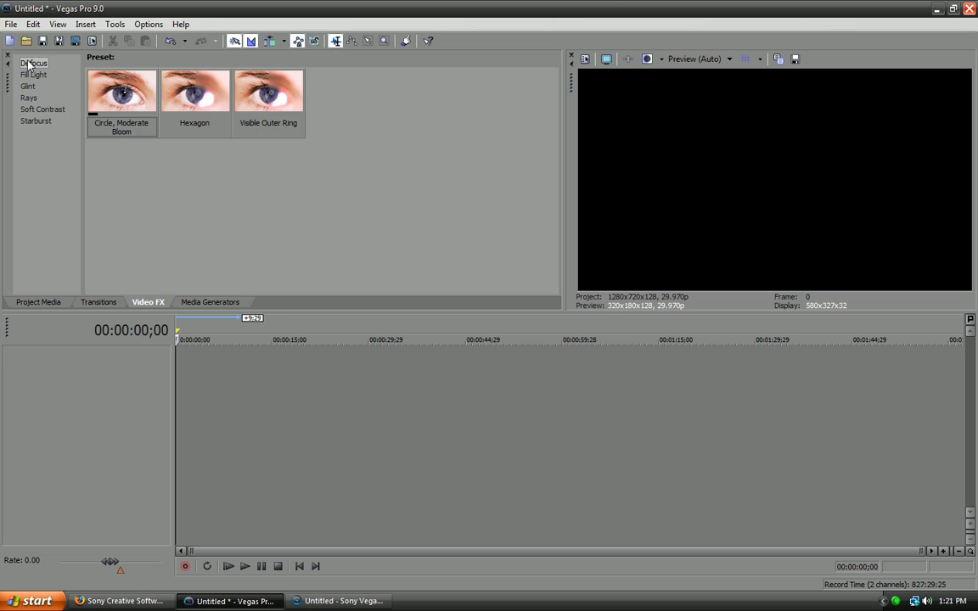
pyautogui.press('Down')
pyautogui.press('Down')
pyautogui.press('Down')
pyautogui.press('Down')
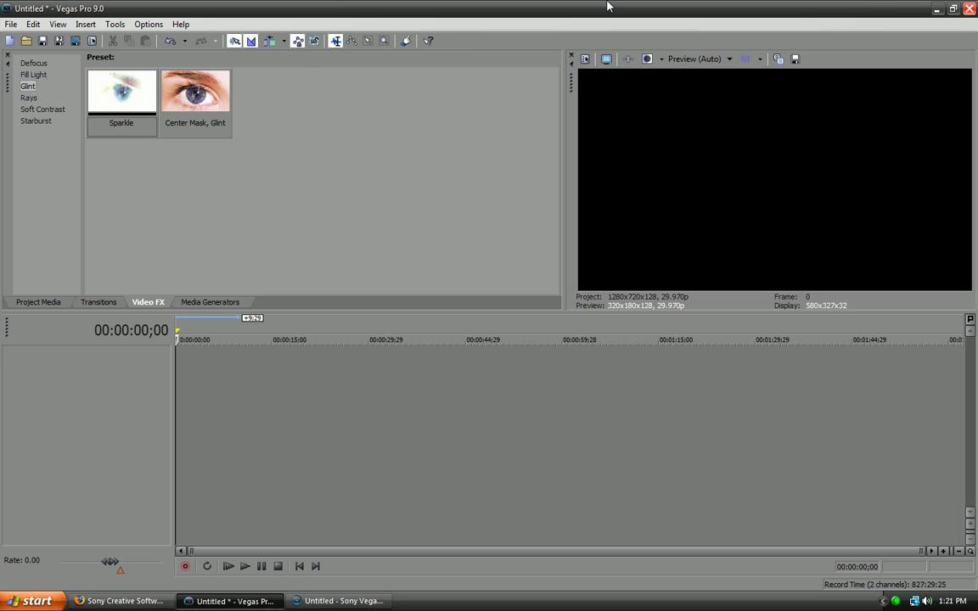
pyautogui.press('Down')
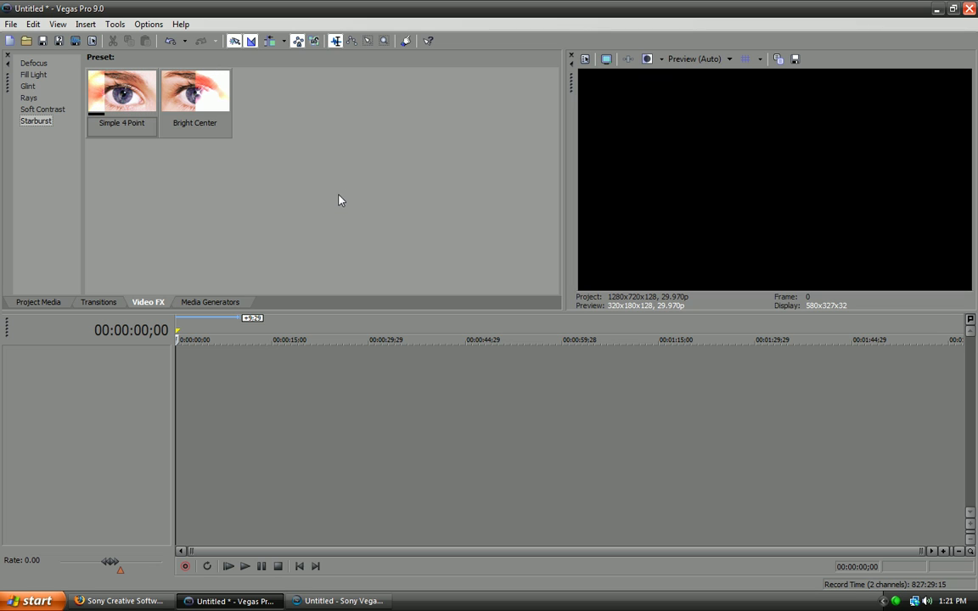
# Step: Compare the Soft Contrast, Rays, Glint and Defocus presets, ending on Fill Light's presets
pyautogui.click(46, 108)
pyautogui.click(34, 98)
pyautogui.click(28, 86)
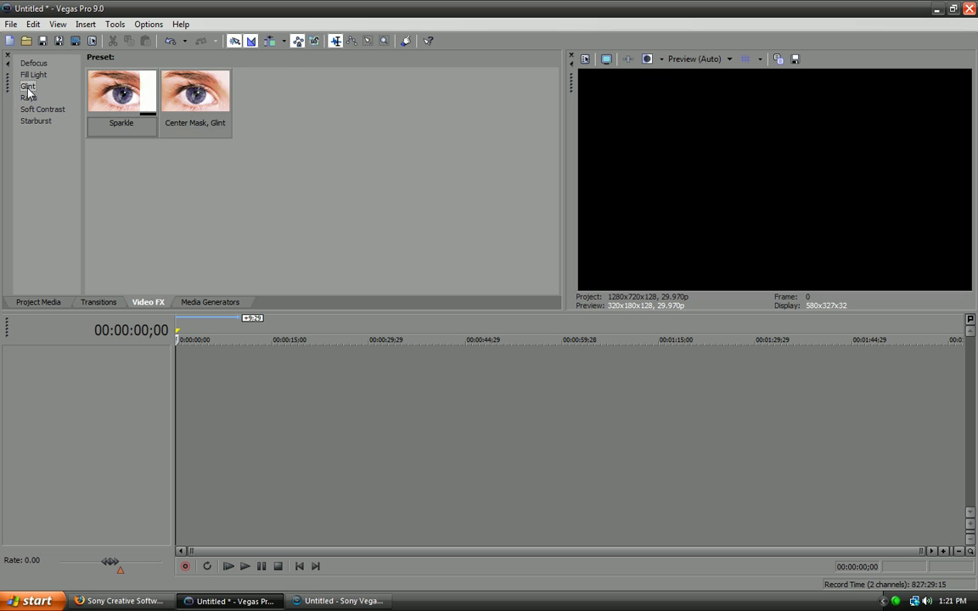
pyautogui.click(33, 74)
pyautogui.click(32, 63)
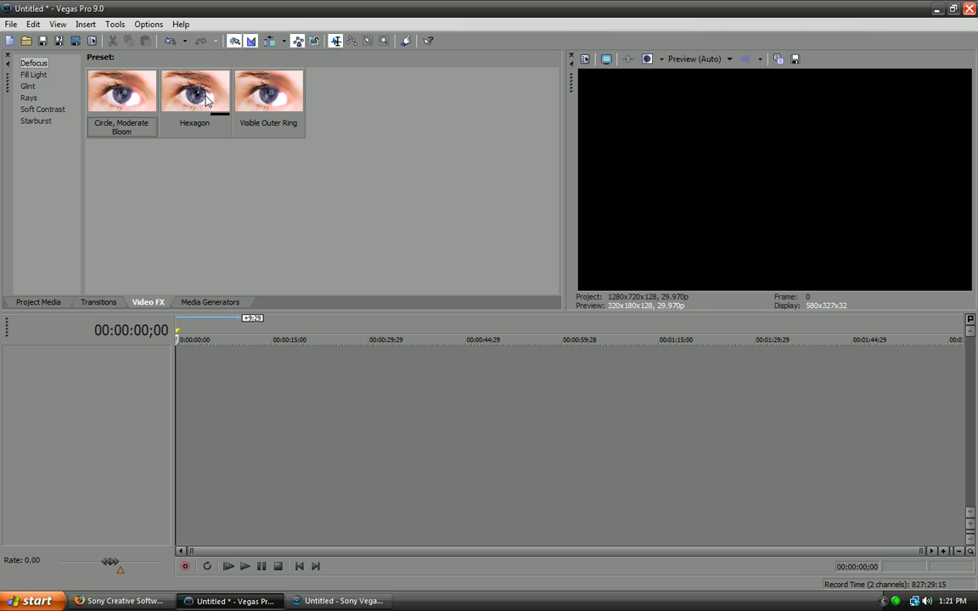
pyautogui.click(38, 75)
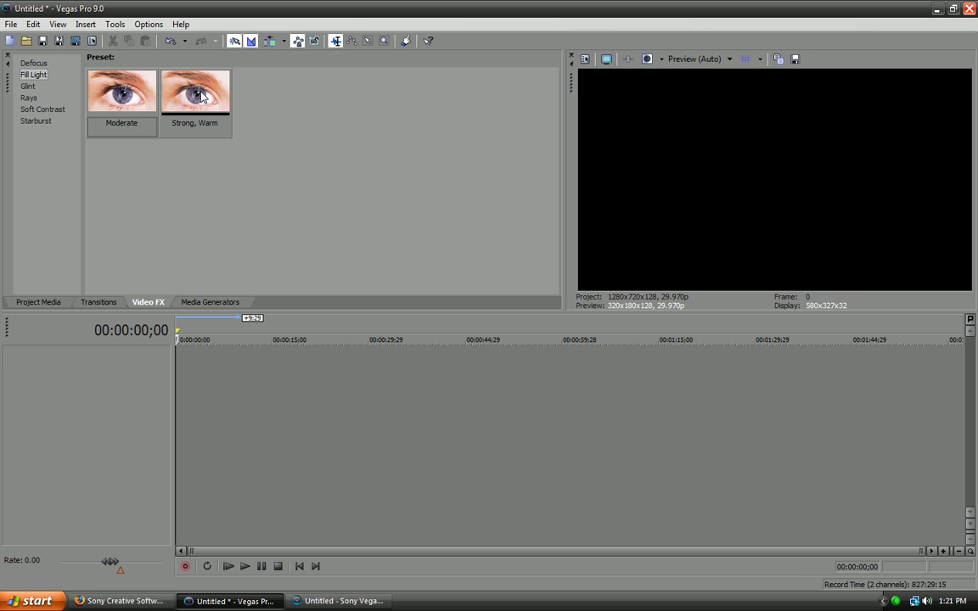
# Step: Import Bear.wmv from Important Stuff - DON'T DELETE > Stock Footage and place it at the timeline start
pyautogui.click(11, 23)
pyautogui.moveTo(78, 144)
pyautogui.click(168, 141)
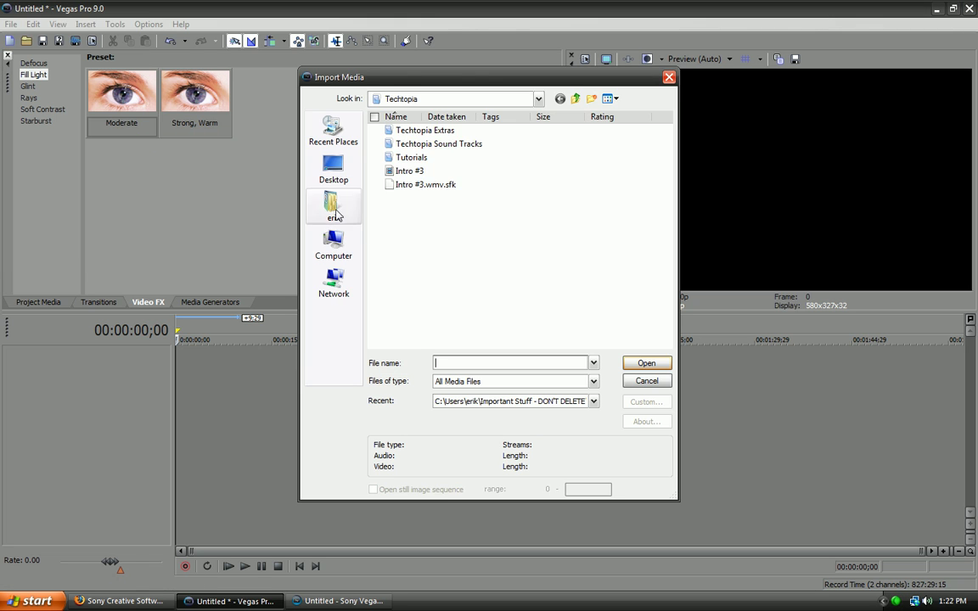
pyautogui.click(334, 207)
pyautogui.doubleClick(450, 247)
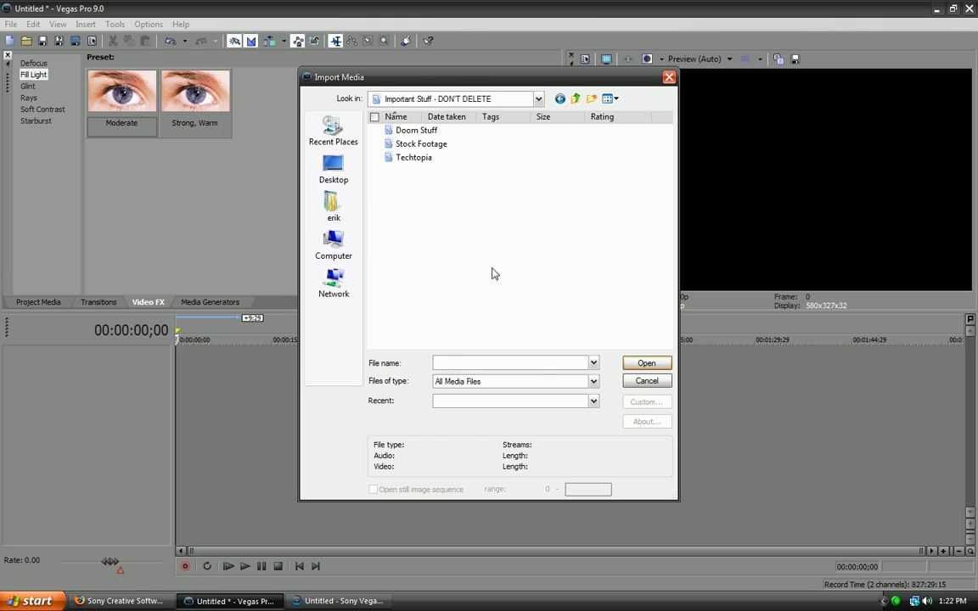
pyautogui.doubleClick(413, 144)
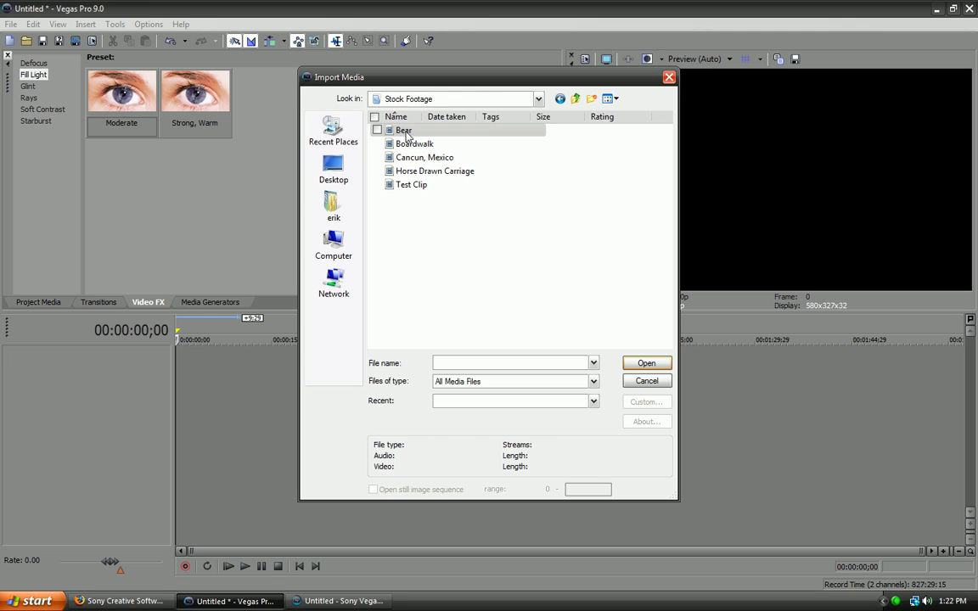
pyautogui.doubleClick(404, 131)
pyautogui.moveTo(116, 160); pyautogui.dragTo(178, 373)
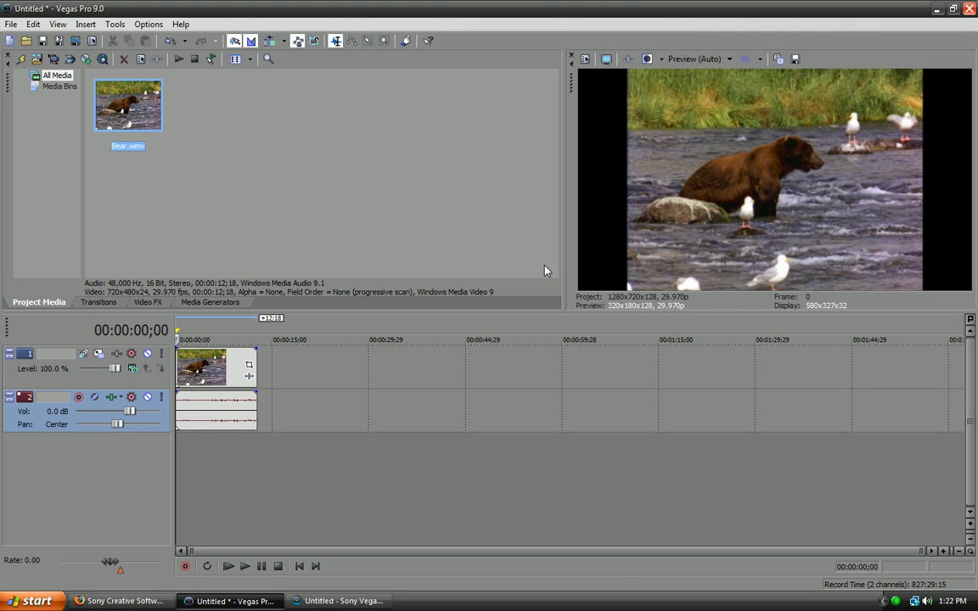
pyautogui.click(147, 303)
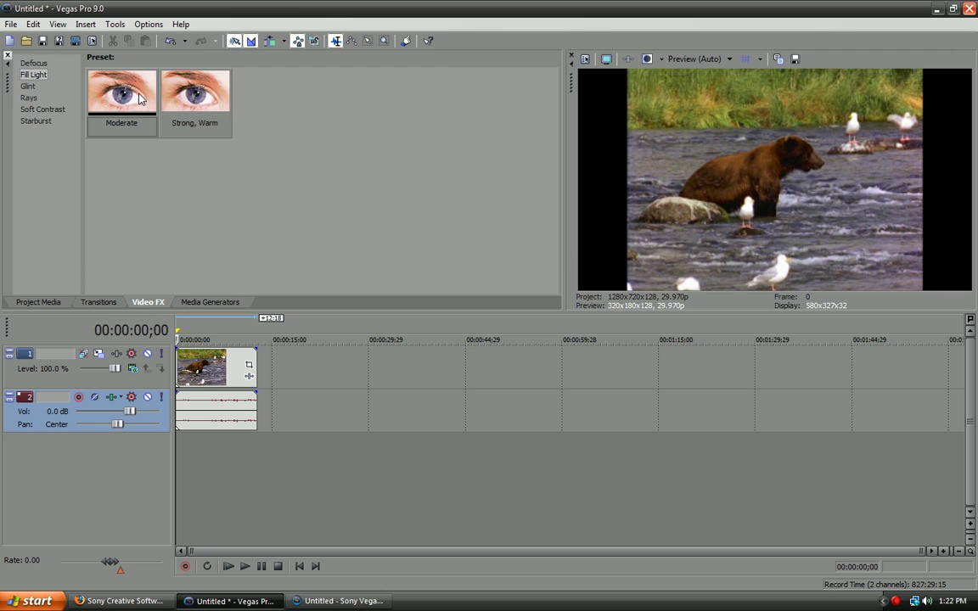
# Step: Apply the Moderate Fill Light preset to the bear clip, removing and reapplying it once
pyautogui.moveTo(121, 96); pyautogui.dragTo(214, 378)
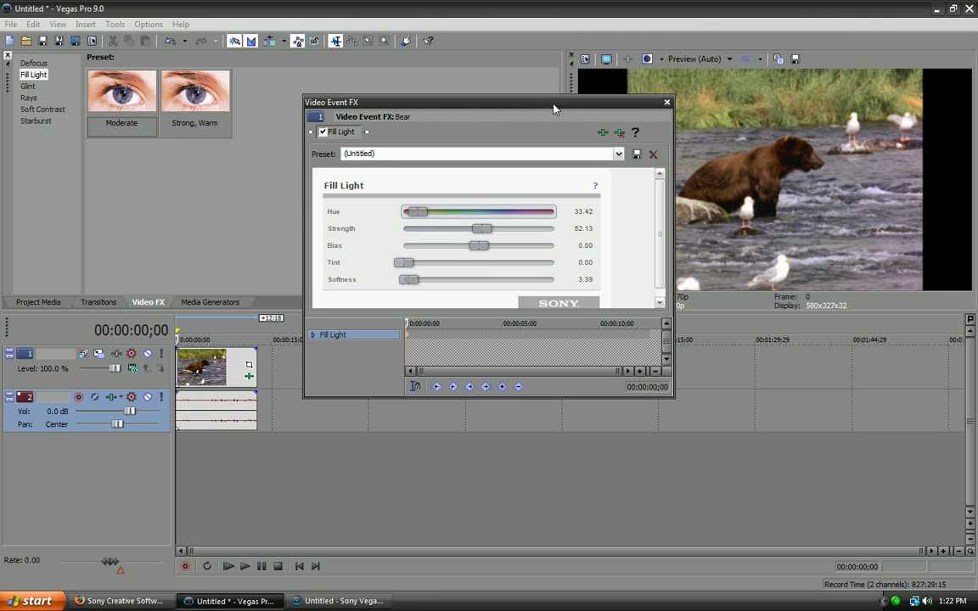
pyautogui.moveTo(553, 105); pyautogui.dragTo(455, 101)
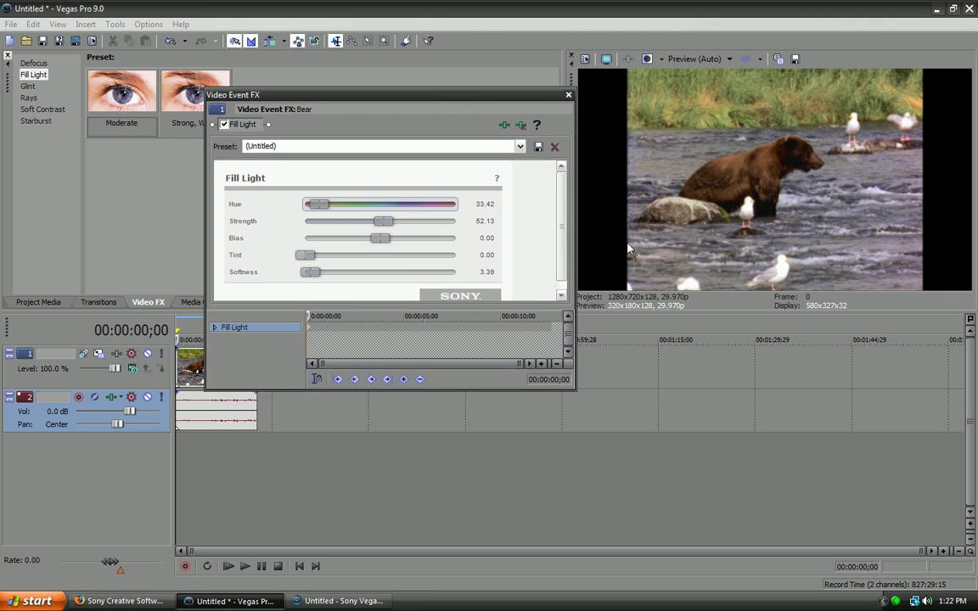
pyautogui.click(521, 124)
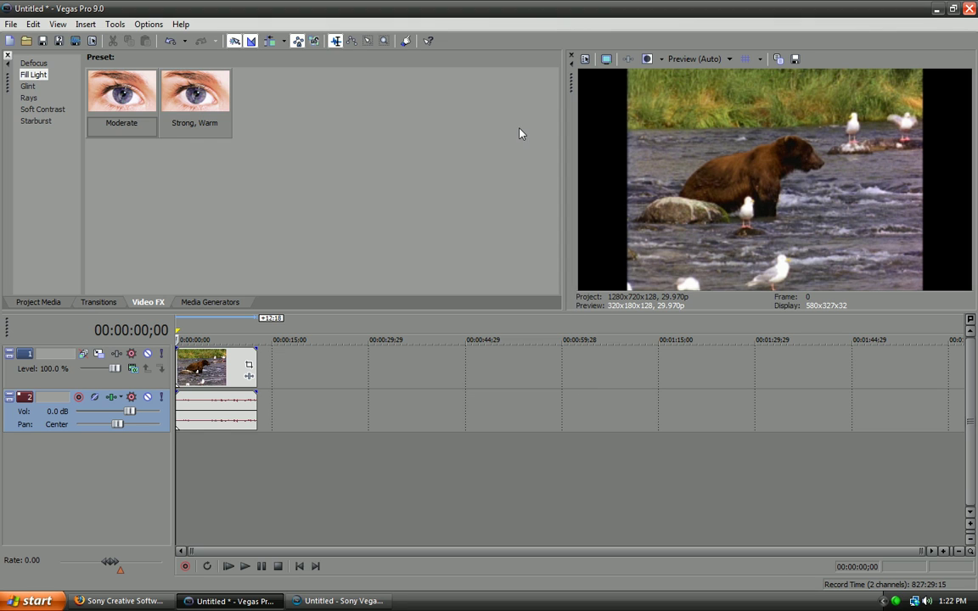
pyautogui.moveTo(120, 125); pyautogui.dragTo(216, 375)
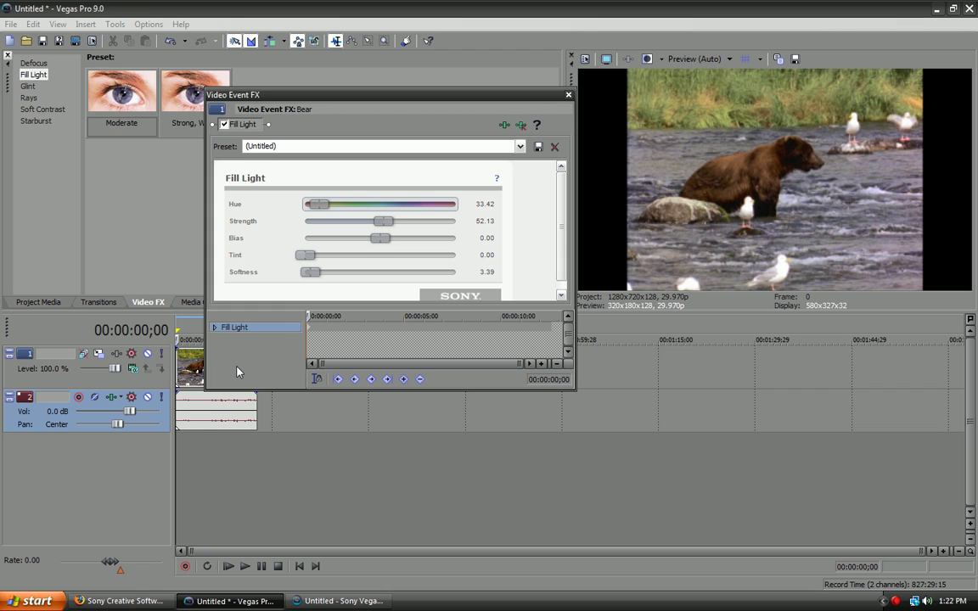
pyautogui.click(562, 254)
pyautogui.moveTo(565, 255); pyautogui.dragTo(567, 257)
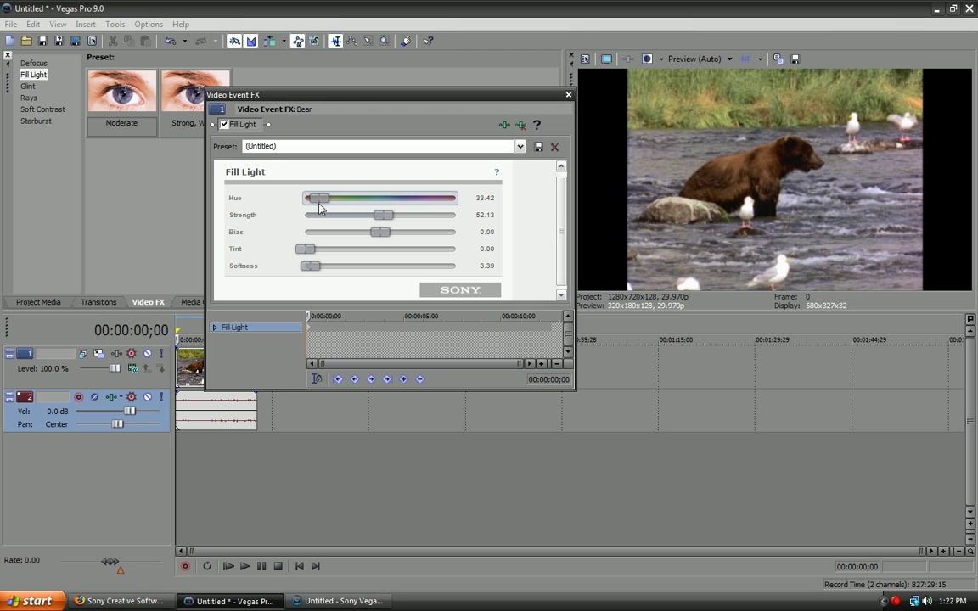
# Step: Reapply Moderate Fill Light and set Hue to 152.33, with Strength 24.53 and Bias 27.15
pyautogui.moveTo(318, 198); pyautogui.dragTo(393, 237)
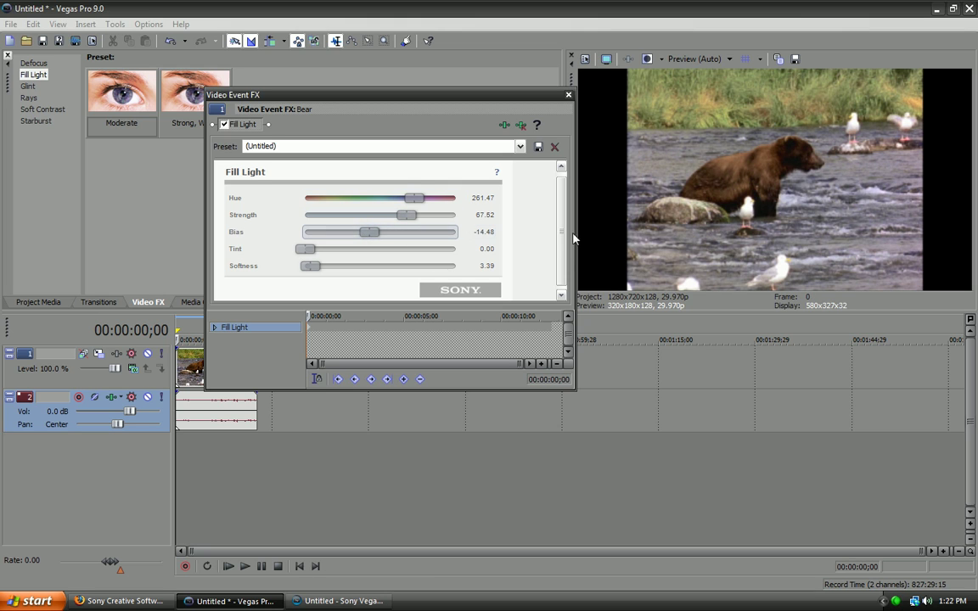
pyautogui.scroll(-1, 348, 235)
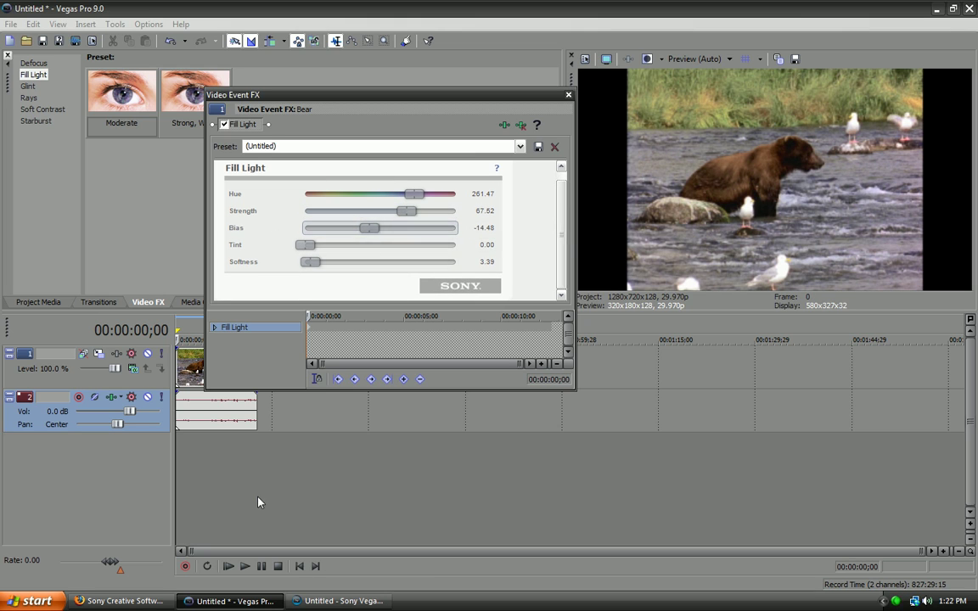
pyautogui.click(521, 125)
pyautogui.moveTo(121, 94); pyautogui.dragTo(191, 380)
pyautogui.moveTo(317, 204)
pyautogui.mouseDown()
pyautogui.moveTo(371, 204)
pyautogui.moveTo(336, 221)
pyautogui.moveTo(400, 238)
pyautogui.mouseUp()
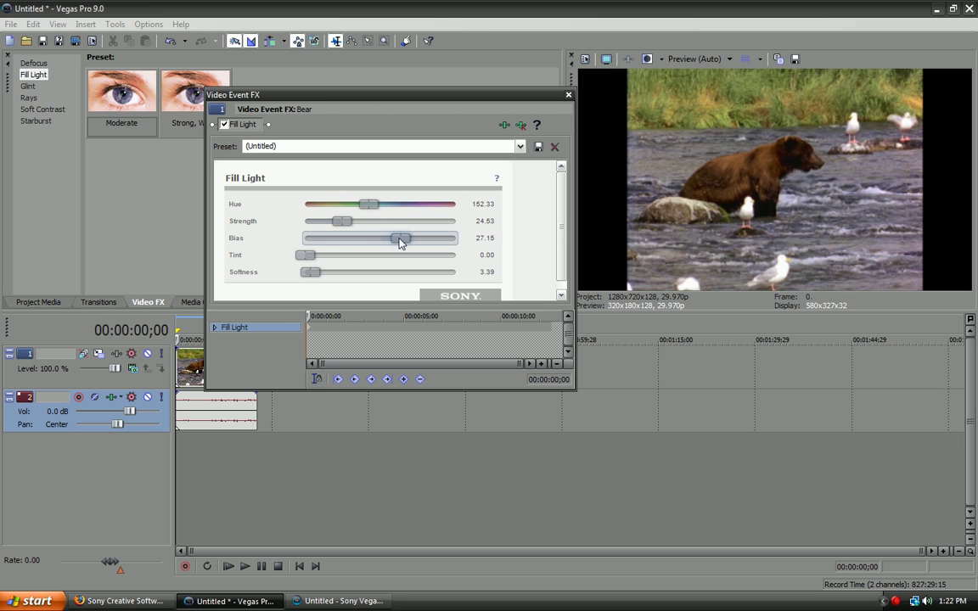
# Step: In Vegas Pro 8, import Bear.wmv from Important Stuff > Stock Footage and place it at the timeline start
pyautogui.click(568, 94)
pyautogui.click(339, 601)
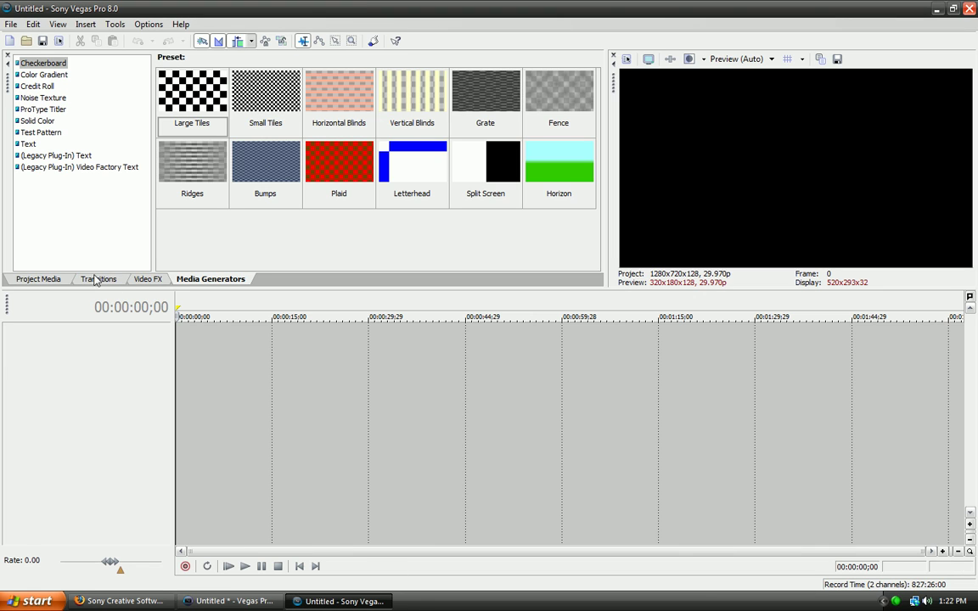
pyautogui.click(11, 23)
pyautogui.moveTo(51, 140)
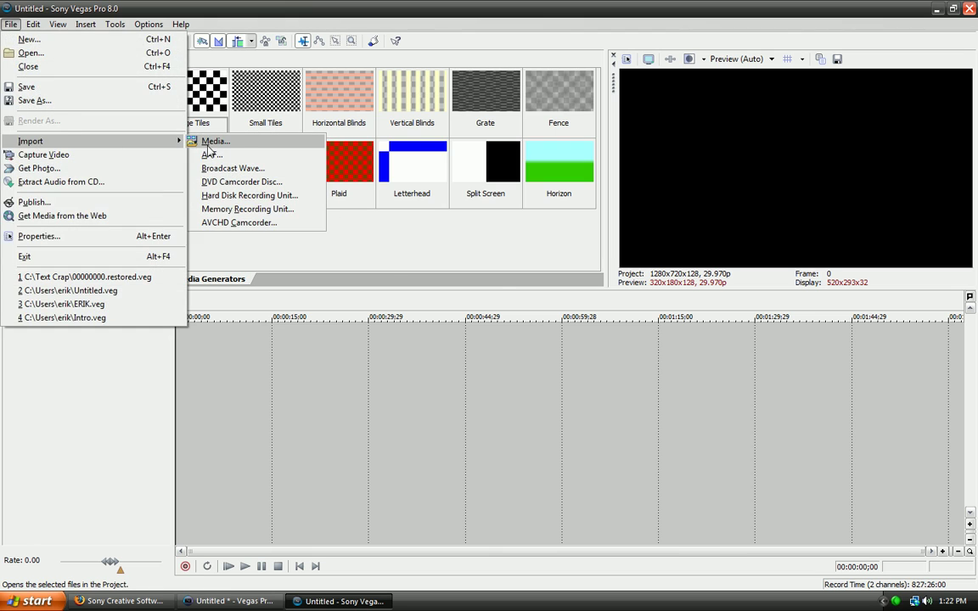
pyautogui.click(207, 141)
pyautogui.click(472, 268)
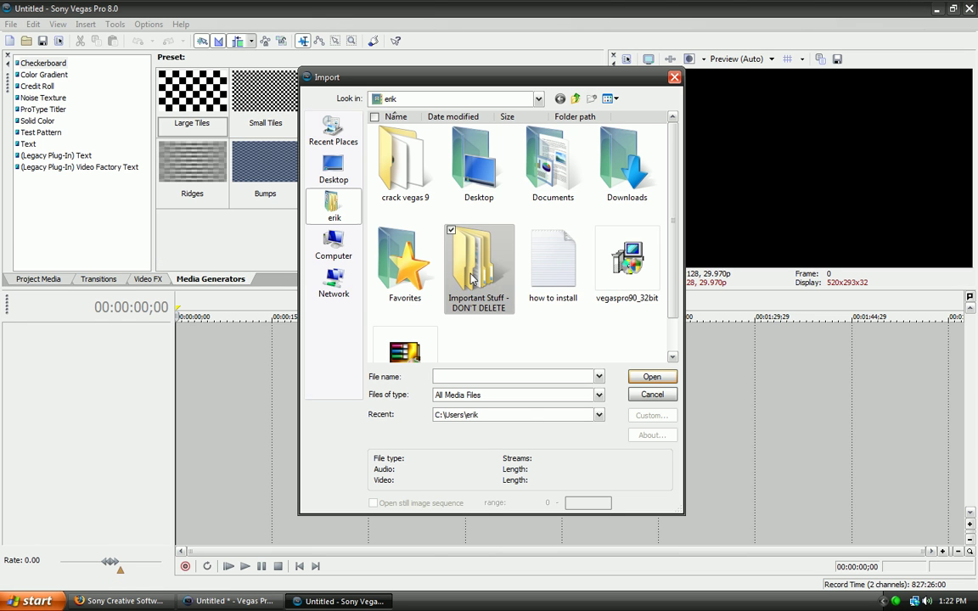
pyautogui.doubleClick(473, 278)
pyautogui.doubleClick(422, 144)
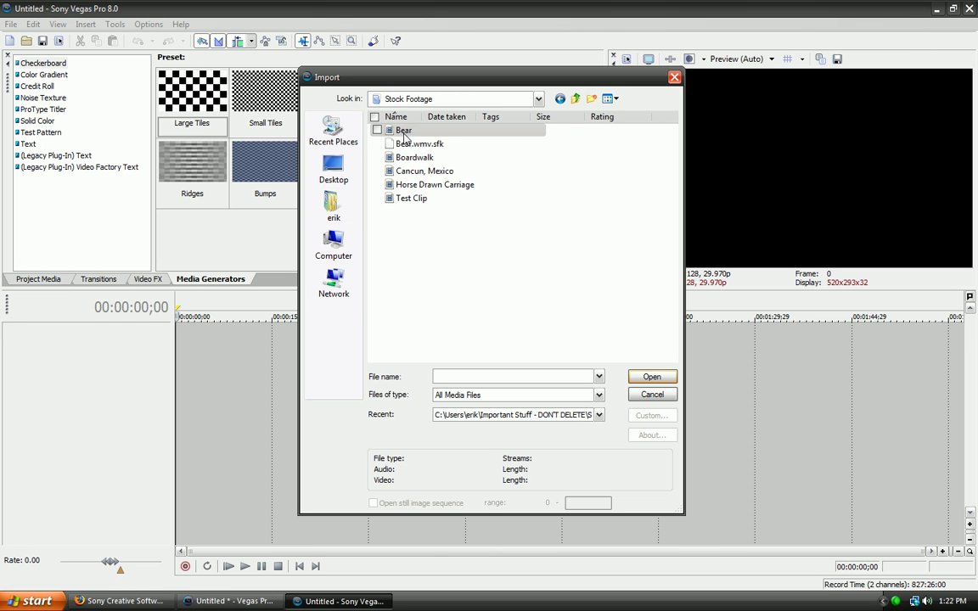
pyautogui.doubleClick(404, 134)
pyautogui.moveTo(129, 101); pyautogui.dragTo(188, 357)
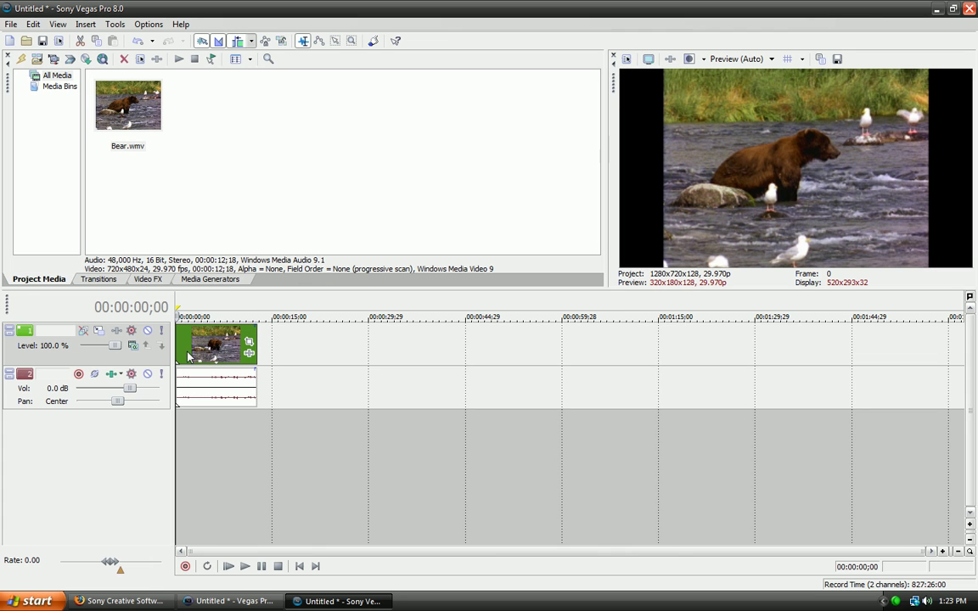
# Step: Try a Color Corrector preset on the bear clip, remove it, and look at Chroma Blur presets
pyautogui.click(152, 280)
pyautogui.scroll(-2, 59, 183)
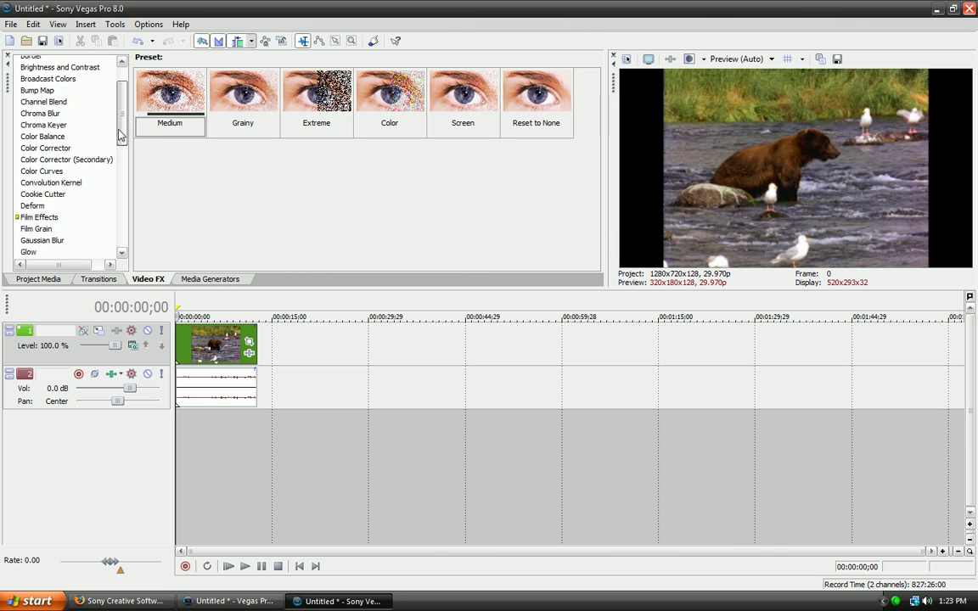
pyautogui.click(51, 148)
pyautogui.moveTo(223, 149); pyautogui.dragTo(219, 348)
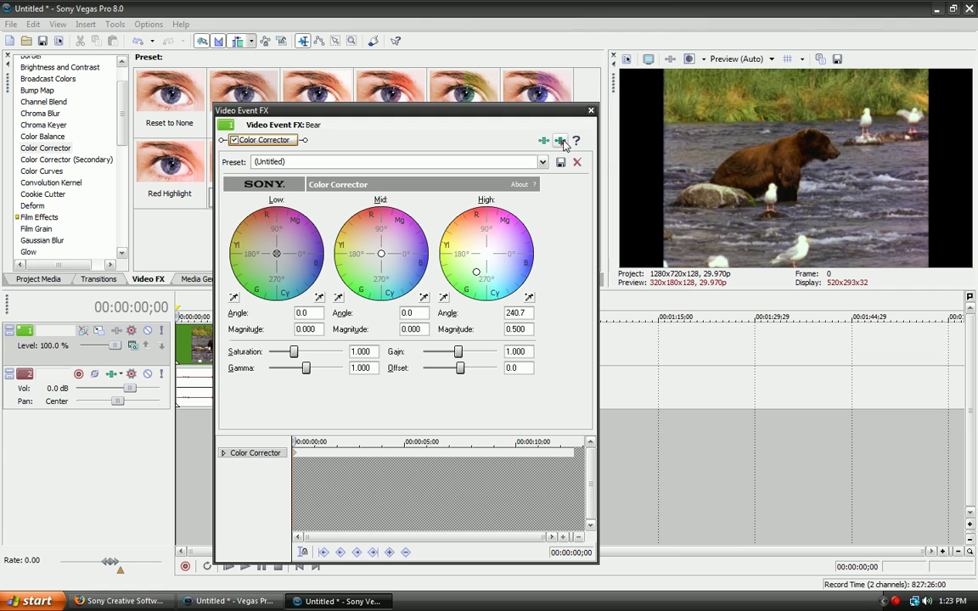
pyautogui.click(591, 111)
pyautogui.click(61, 113)
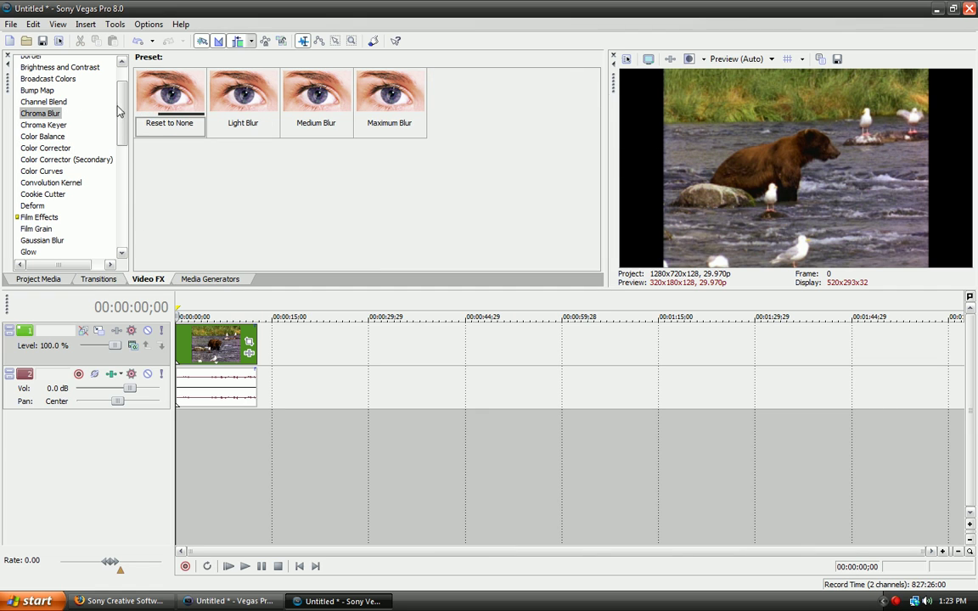
pyautogui.moveTo(118, 111); pyautogui.dragTo(125, 242)
# Step: Apply a TV Simulator preset and set Detail zoom 2.1760 and Aperture grill 0.3740
pyautogui.click(76, 216)
pyautogui.moveTo(165, 98); pyautogui.dragTo(194, 361)
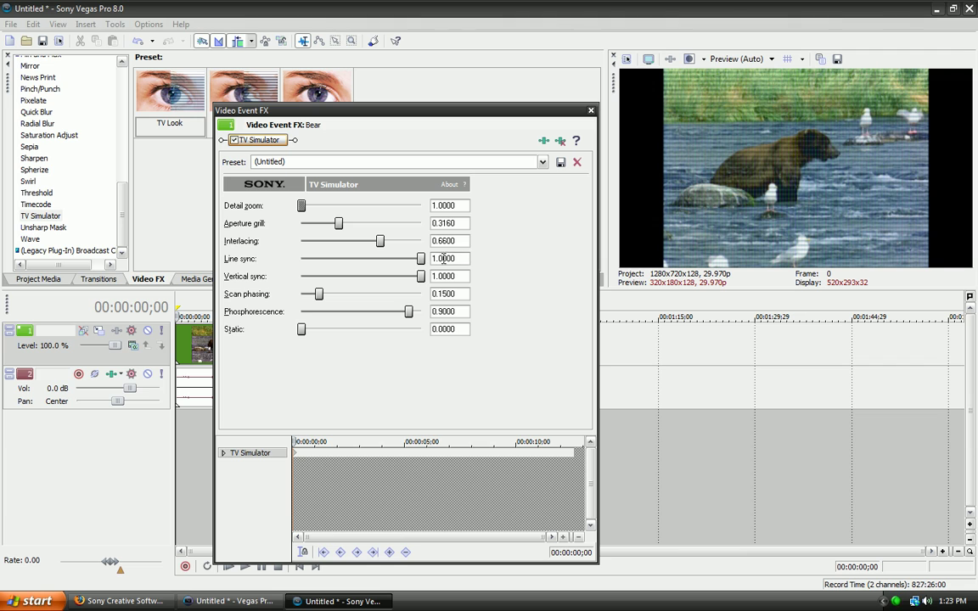
pyautogui.moveTo(298, 207); pyautogui.dragTo(347, 229)
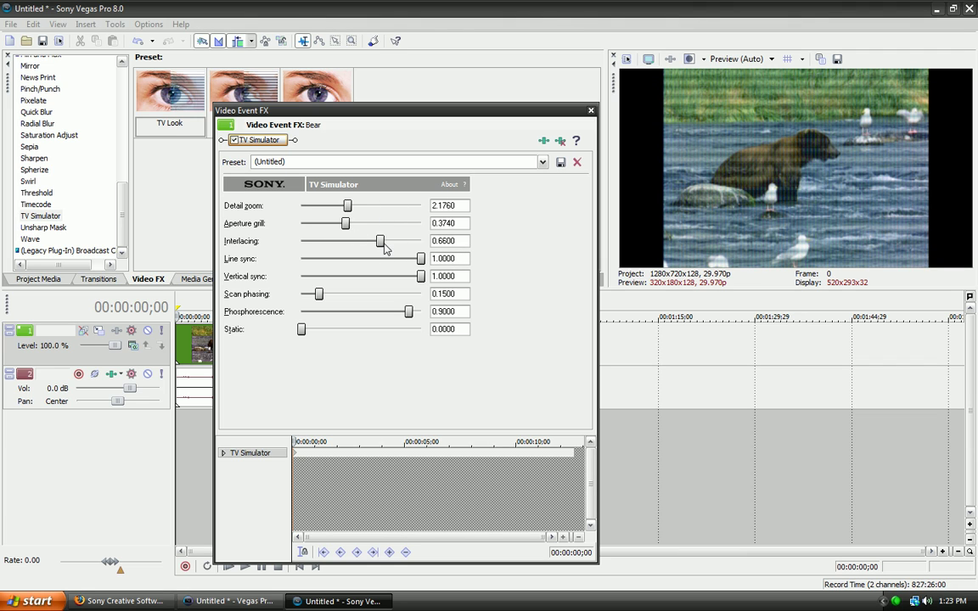
# Step: In Vegas Pro 9, add a second Moderate Fill Light and raise its softness and tint
pyautogui.click(263, 604)
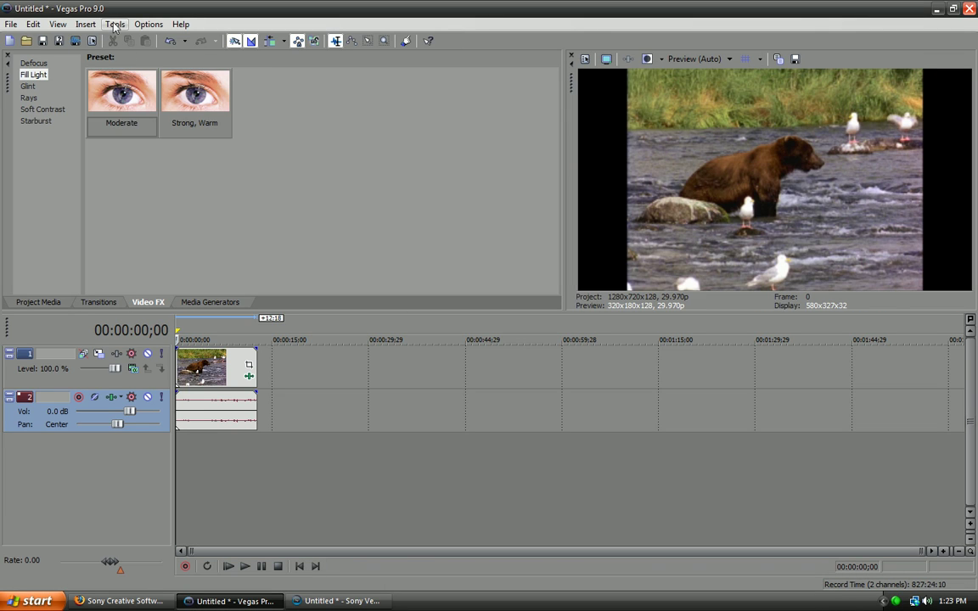
pyautogui.moveTo(121, 98); pyautogui.dragTo(200, 365)
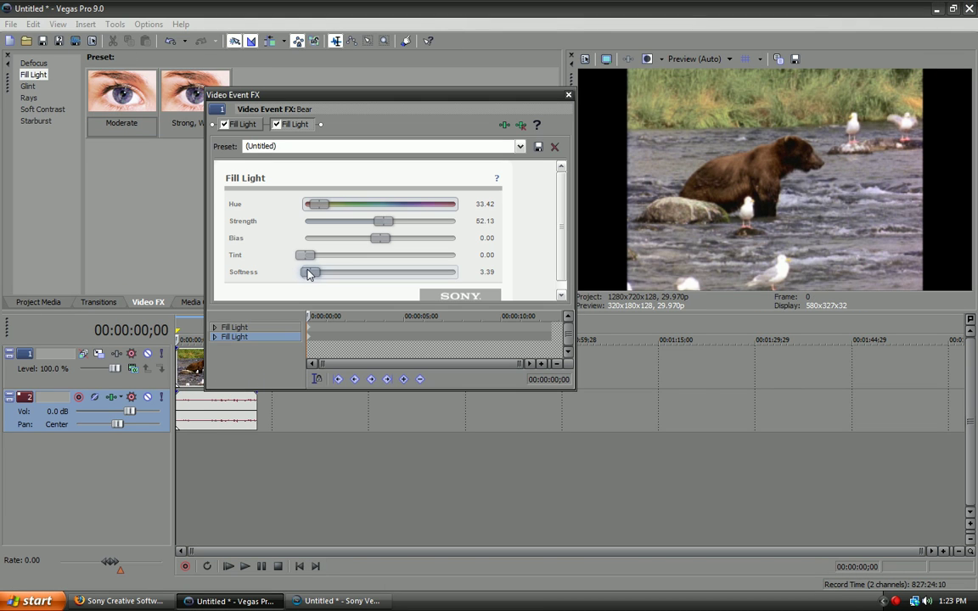
pyautogui.moveTo(308, 272); pyautogui.dragTo(405, 240)
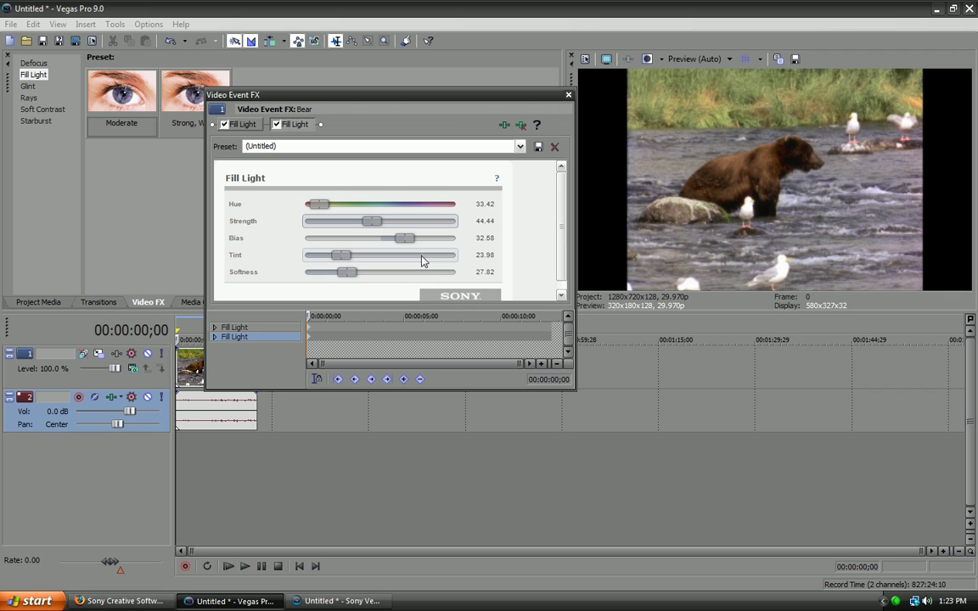
# Step: Compare against Vegas Pro 8, then remove the second Fill Light and close the FX settings
pyautogui.click(339, 601)
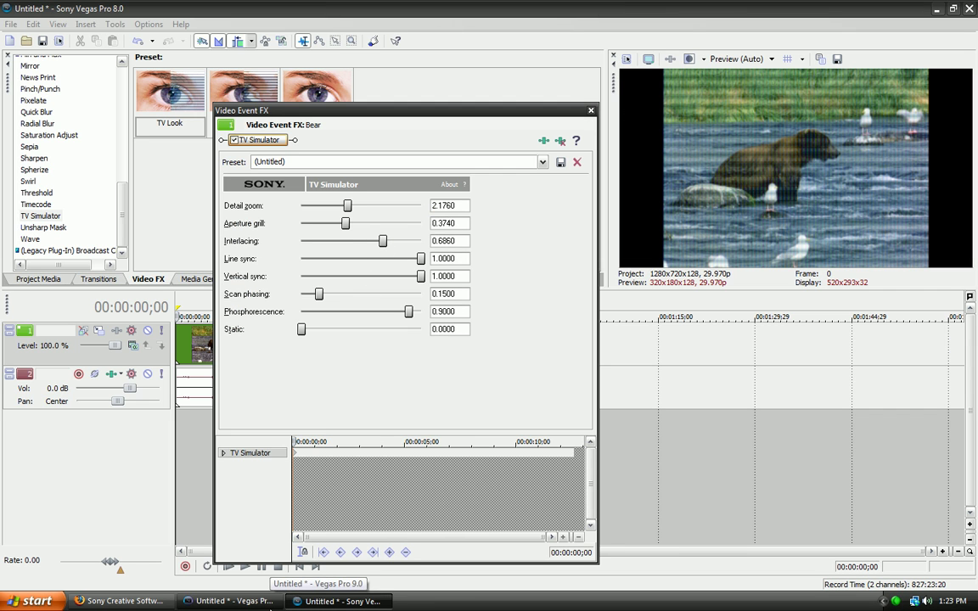
pyautogui.rightClick(311, 594)
pyautogui.click(229, 602)
pyautogui.click(229, 601)
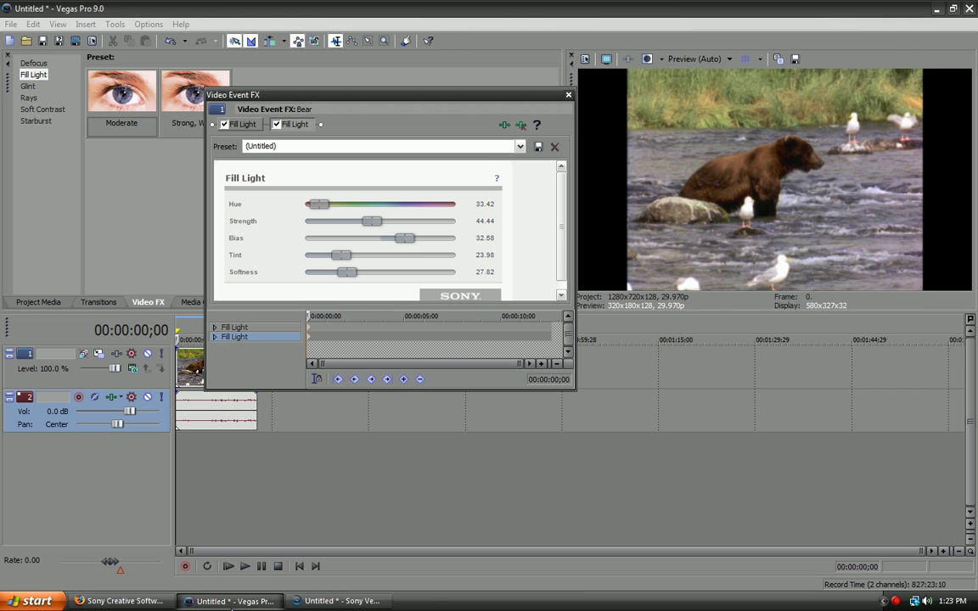
pyautogui.click(521, 124)
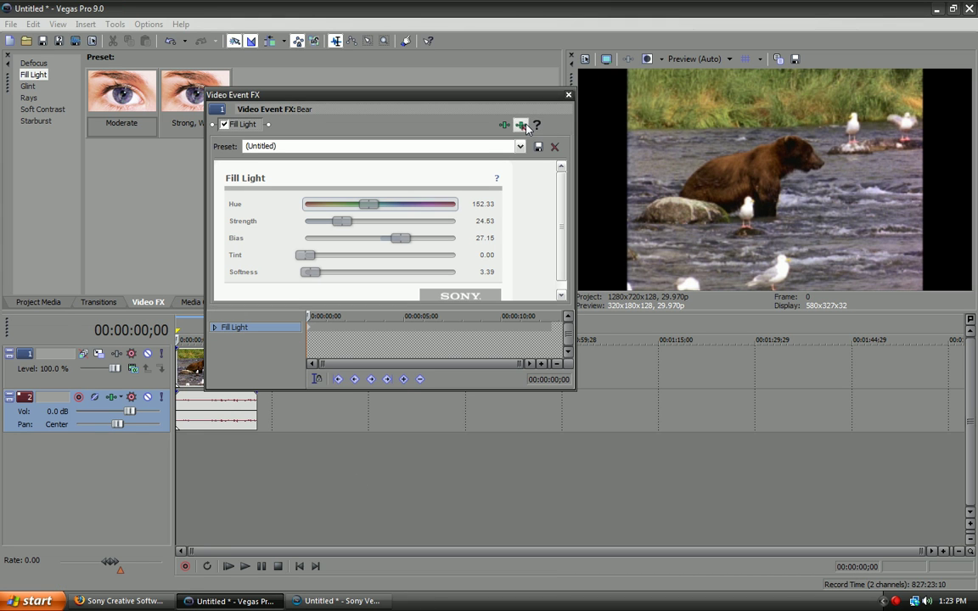
pyautogui.click(568, 94)
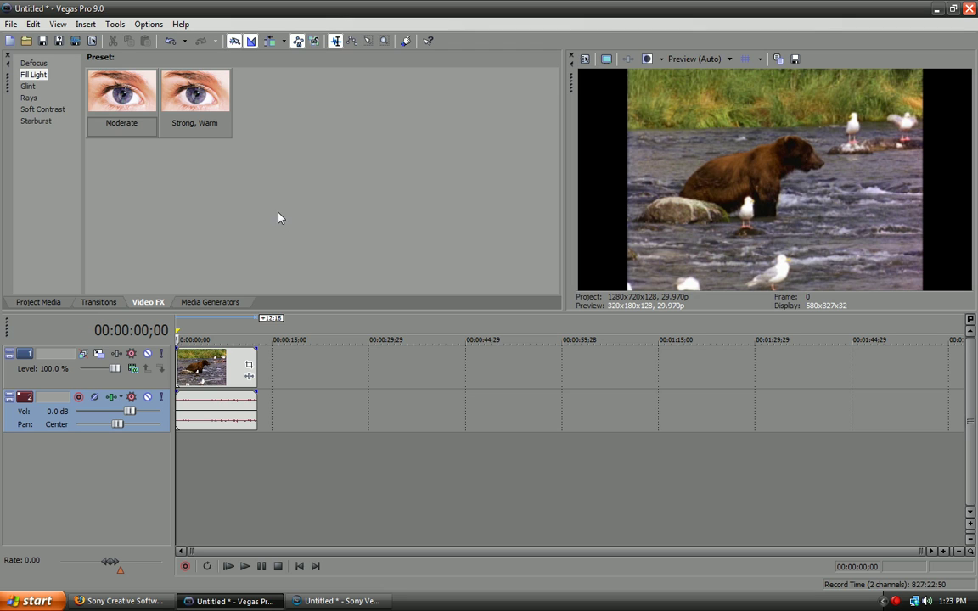
# Step: Try the Sparkle Glint preset on the bear clip, then remove Glint
pyautogui.click(30, 89)
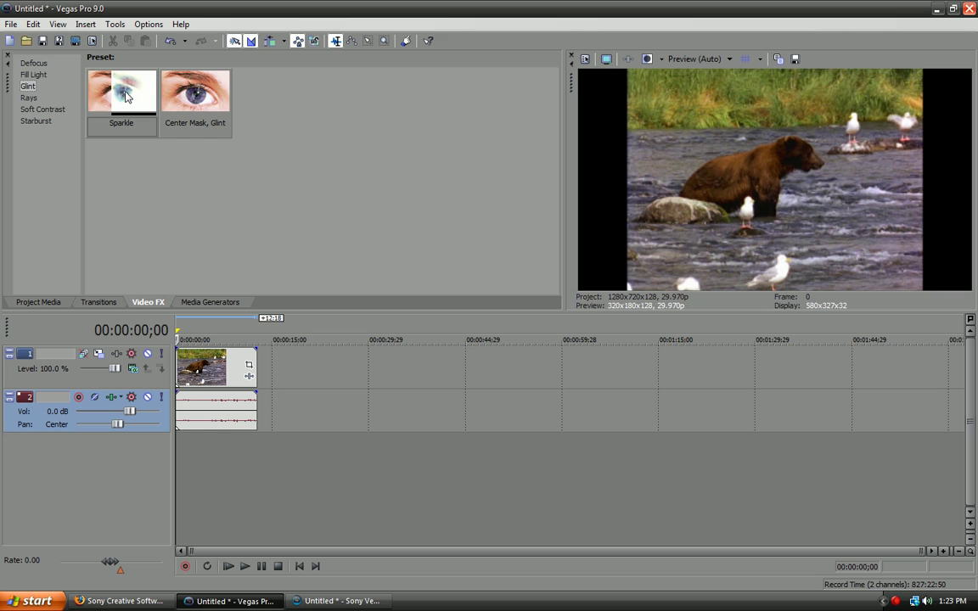
pyautogui.moveTo(125, 98); pyautogui.dragTo(204, 367)
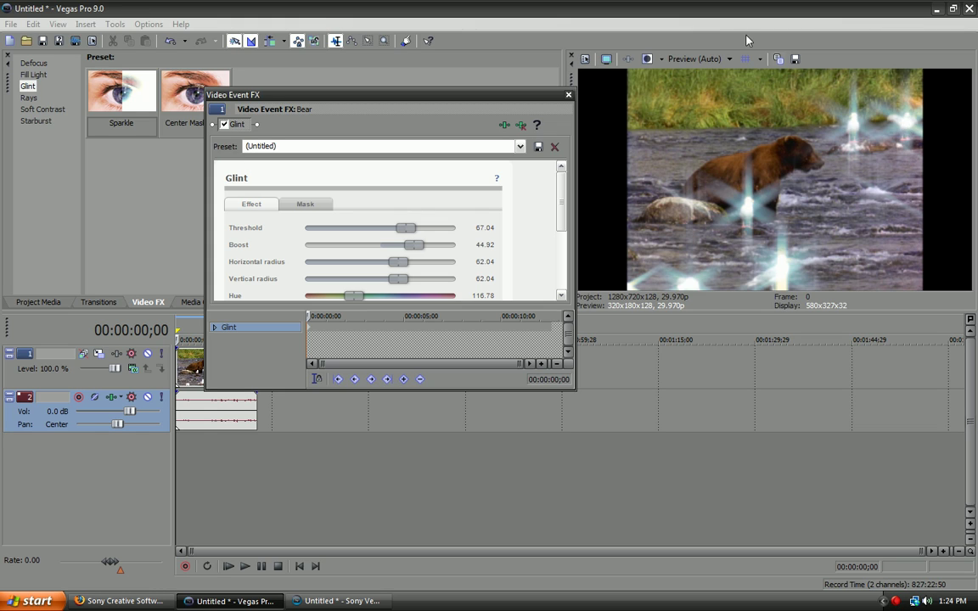
pyautogui.click(555, 146)
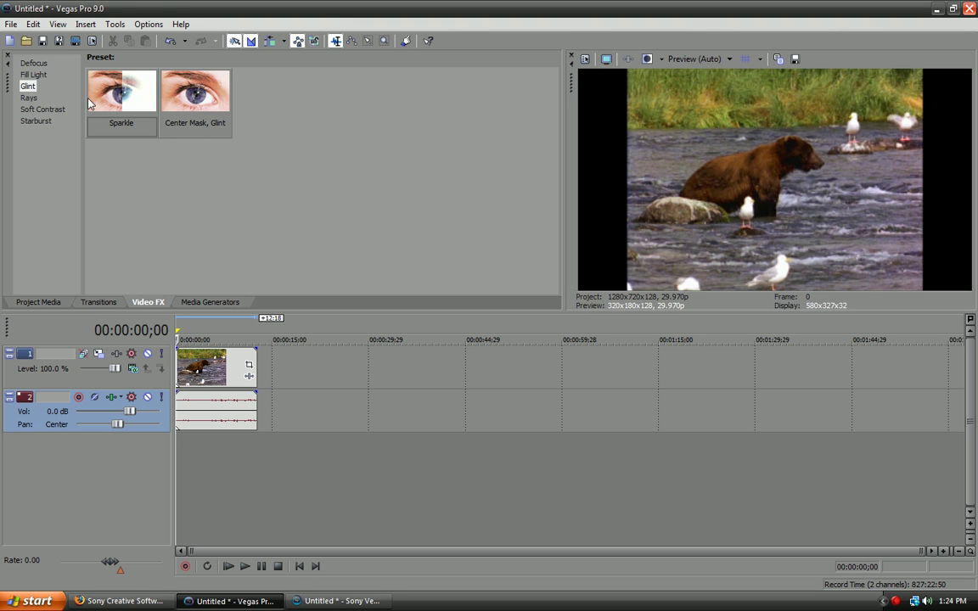
# Step: Try the Luminance Rays preset on the bear clip, remove it, and show the Soft Contrast presets
pyautogui.click(29, 97)
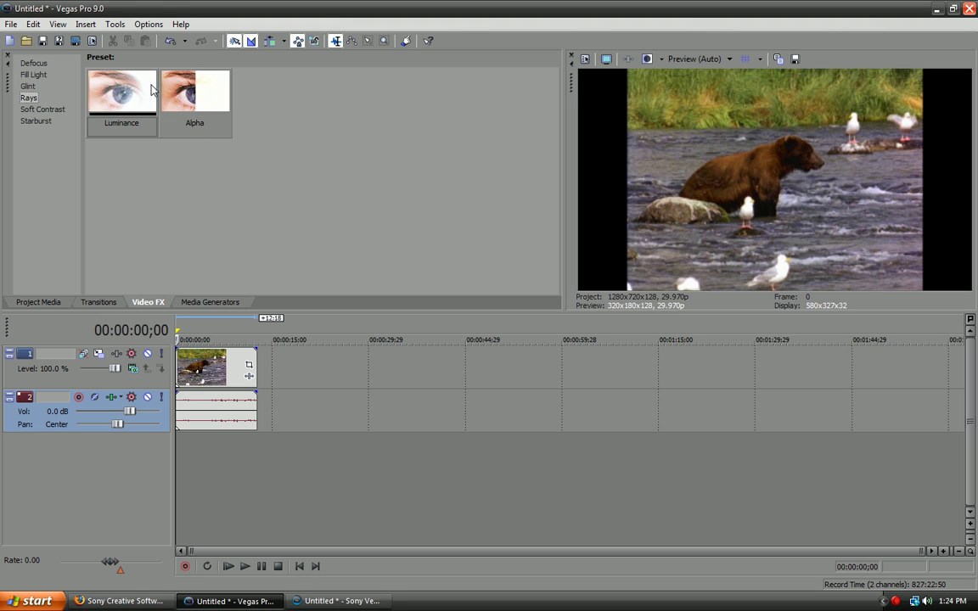
pyautogui.moveTo(151, 89); pyautogui.dragTo(206, 353)
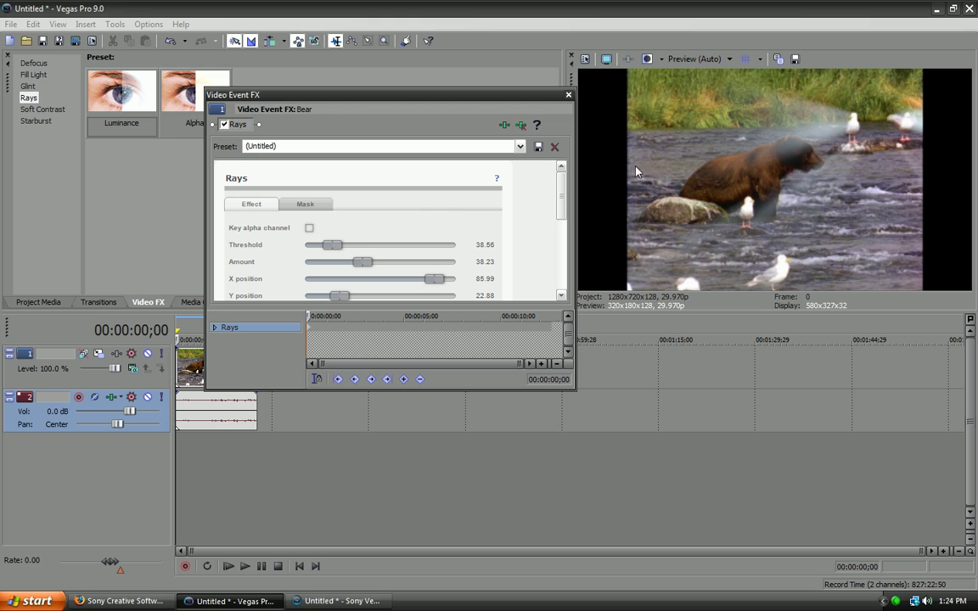
pyautogui.click(521, 126)
pyautogui.click(46, 110)
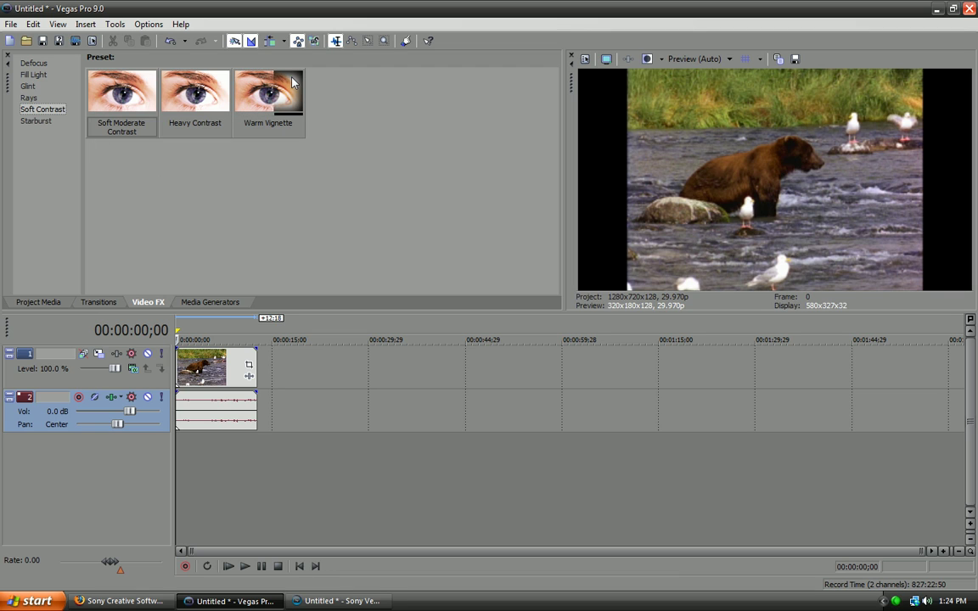
# Step: Apply Warm Vignette Soft Contrast: Stretch range 17.80, Contrast 66.53, Diffusion 15.25
pyautogui.moveTo(246, 75); pyautogui.dragTo(179, 350)
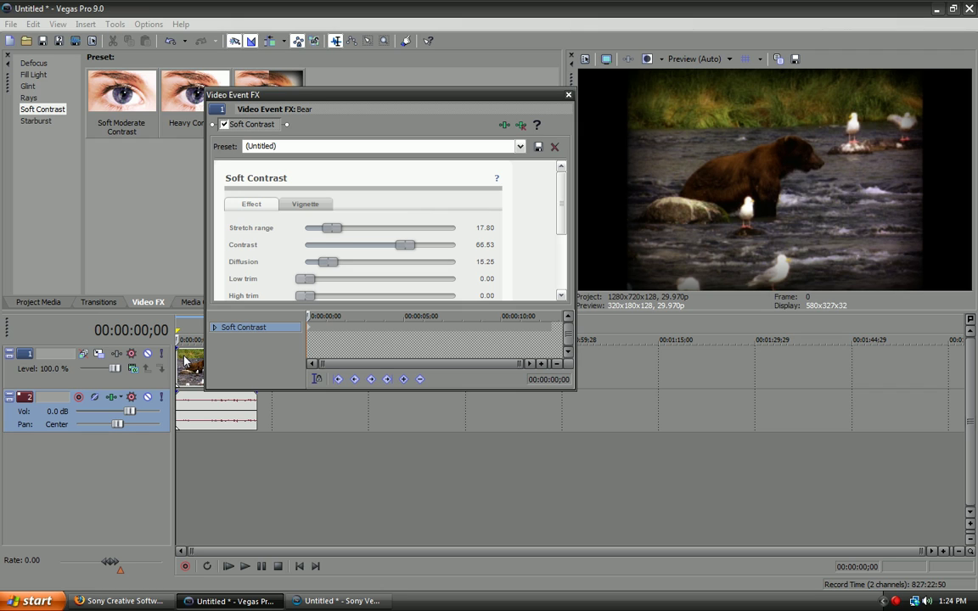
pyautogui.scroll(-2, 562, 239)
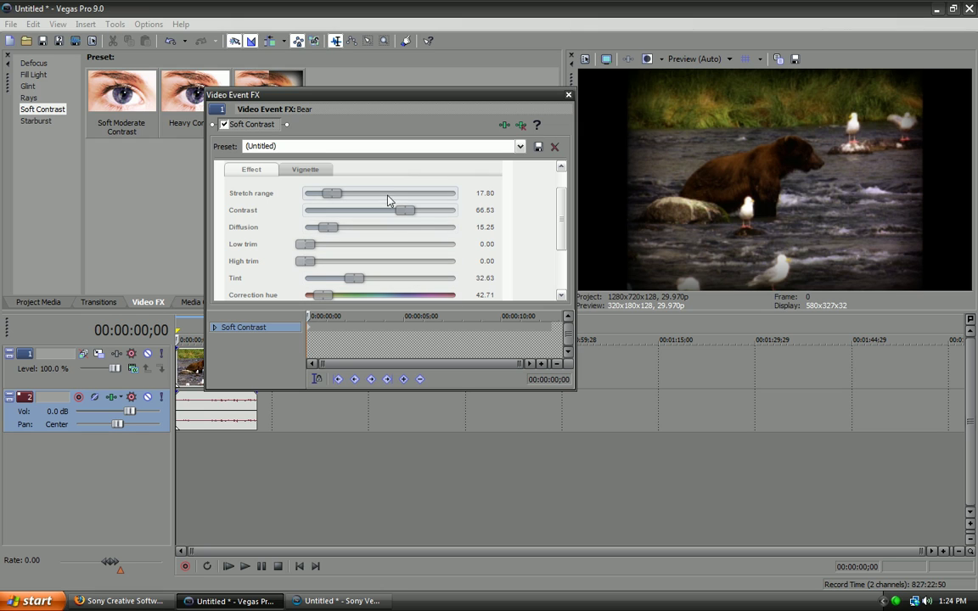
# Step: Remove Soft Contrast from the bear clip, then apply and remove Starburst's Simple 4 Point preset
pyautogui.click(521, 125)
pyautogui.click(29, 121)
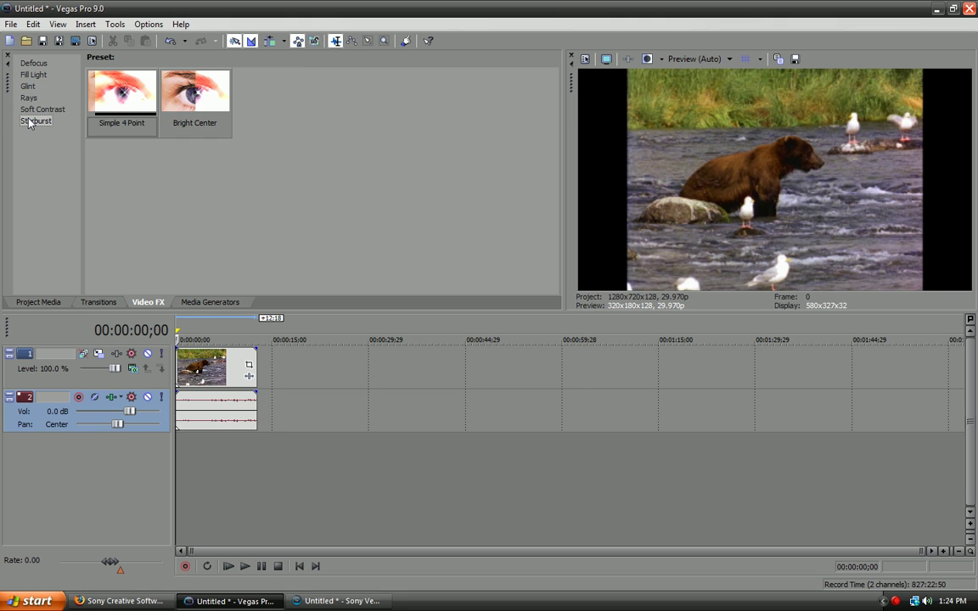
pyautogui.moveTo(128, 98); pyautogui.dragTo(214, 386)
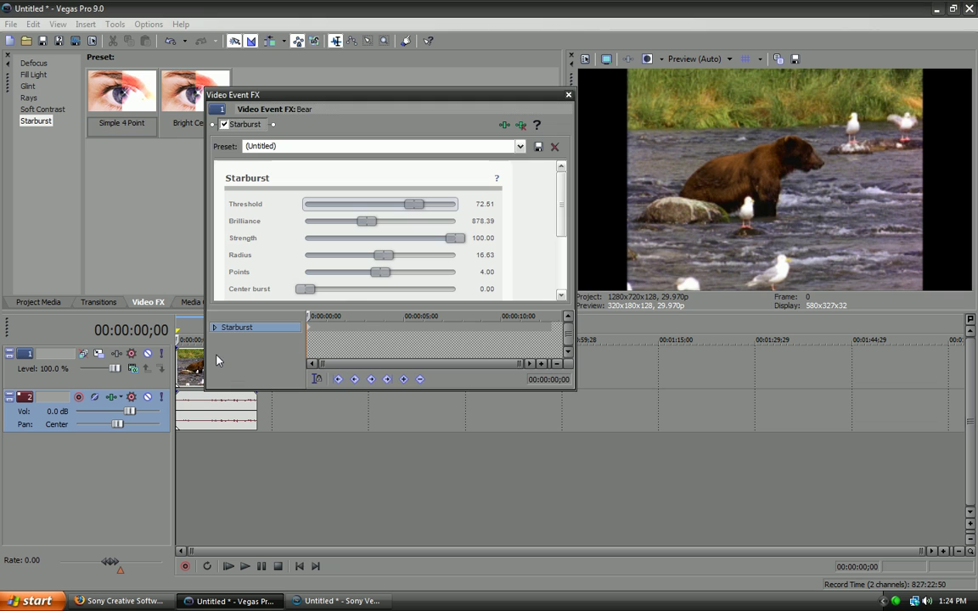
pyautogui.click(521, 129)
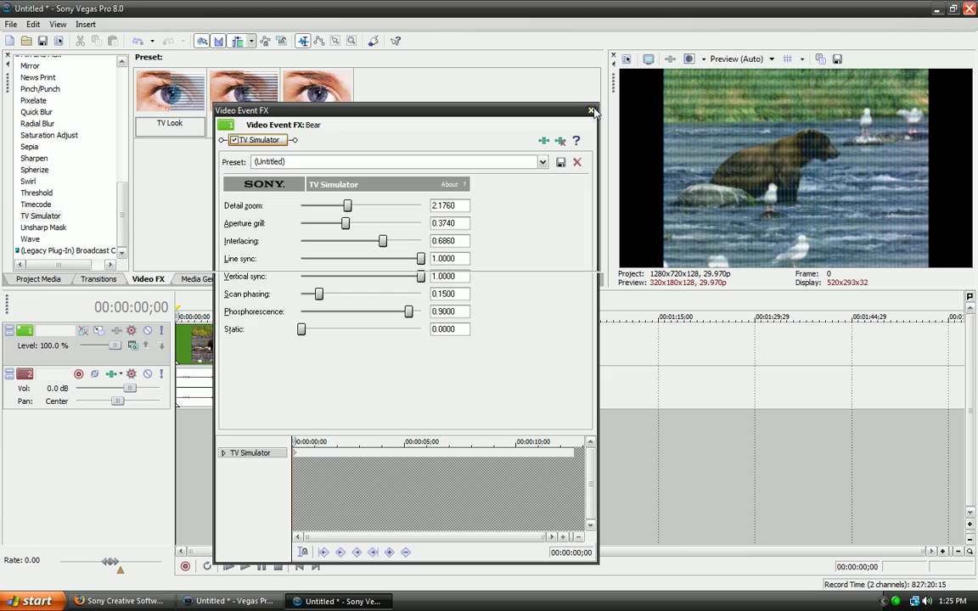
# Step: Close Vegas Pro 8's TV Simulator settings and view Vegas Pro 9's empty transitions list
pyautogui.click(535, 99)
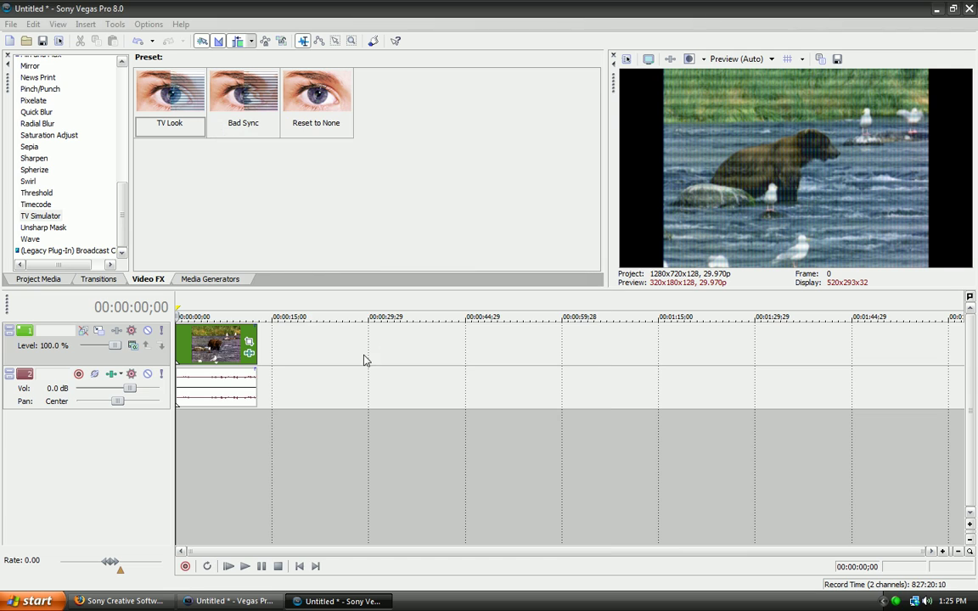
pyautogui.hotkey('alt', 'Tab')
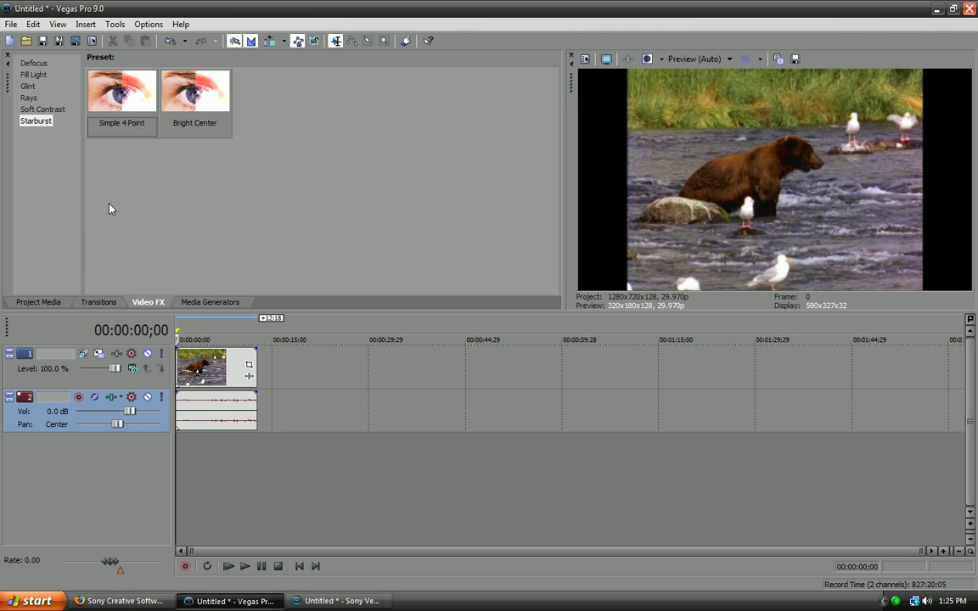
pyautogui.click(99, 302)
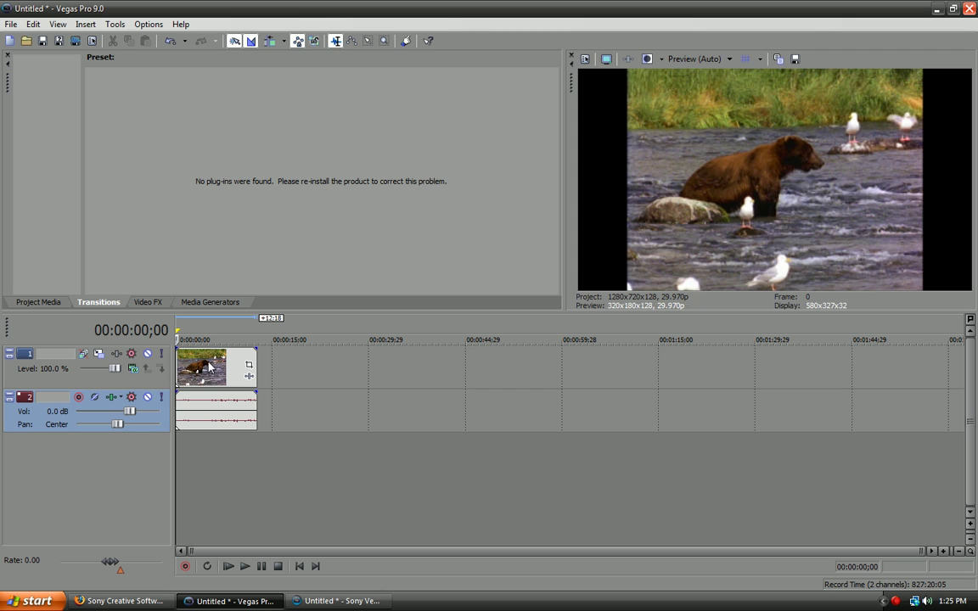
pyautogui.moveTo(115, 369)
pyautogui.mouseDown()
pyautogui.moveTo(105, 371)
pyautogui.moveTo(116, 368)
pyautogui.mouseUp()
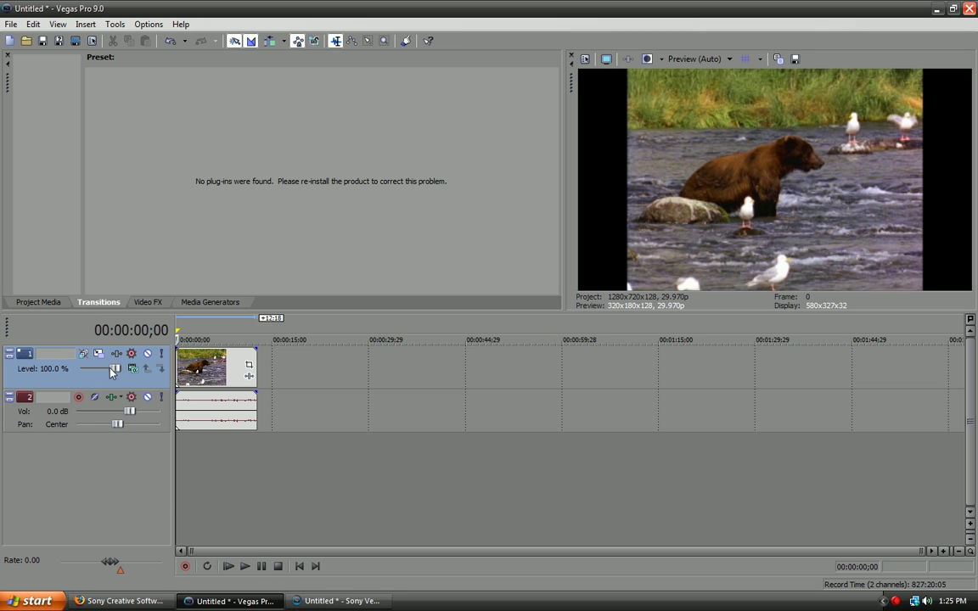
pyautogui.moveTo(135, 413); pyautogui.dragTo(132, 413)
pyautogui.click(339, 601)
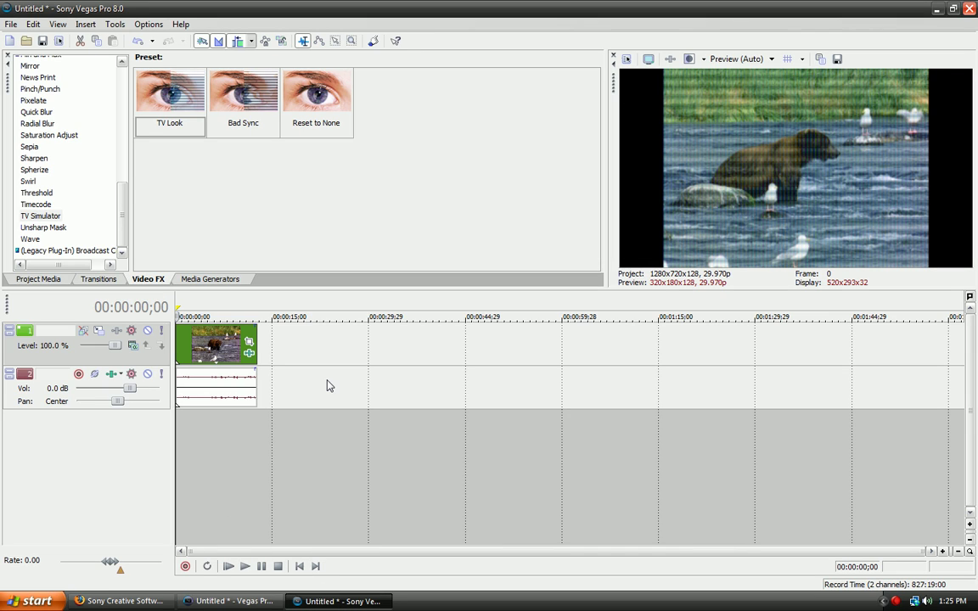
pyautogui.click(195, 601)
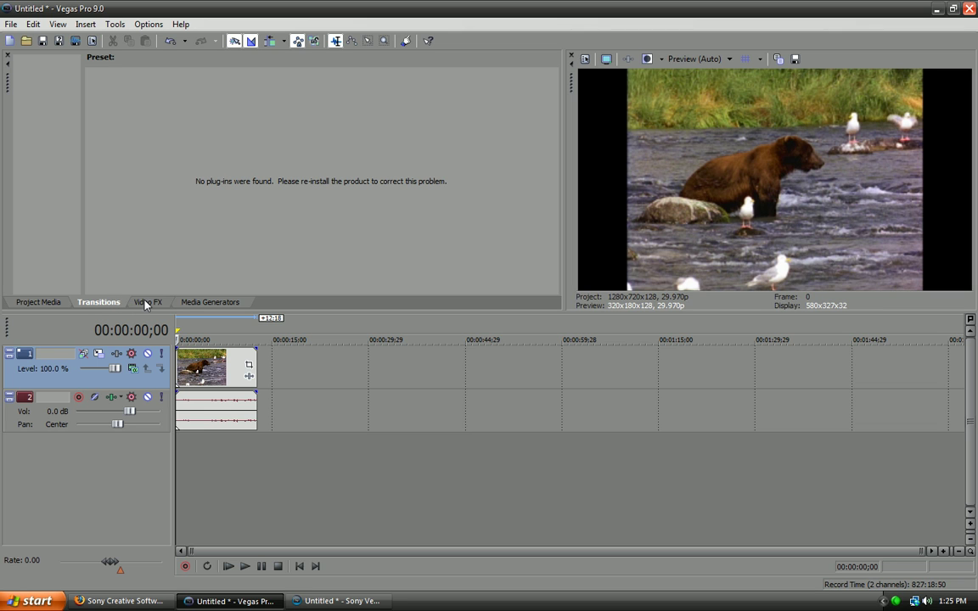
pyautogui.click(119, 601)
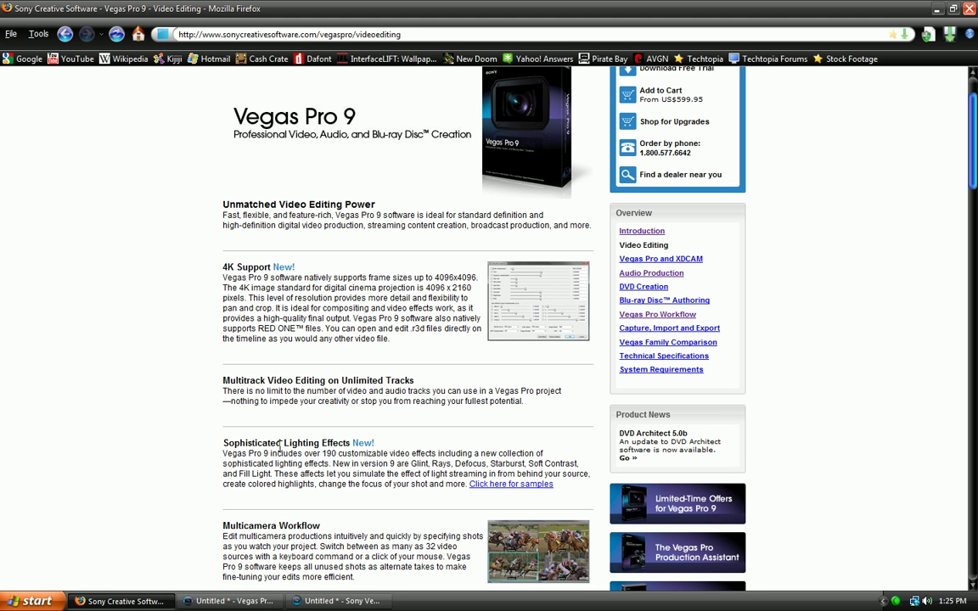
pyautogui.scroll(-3, 208, 432)
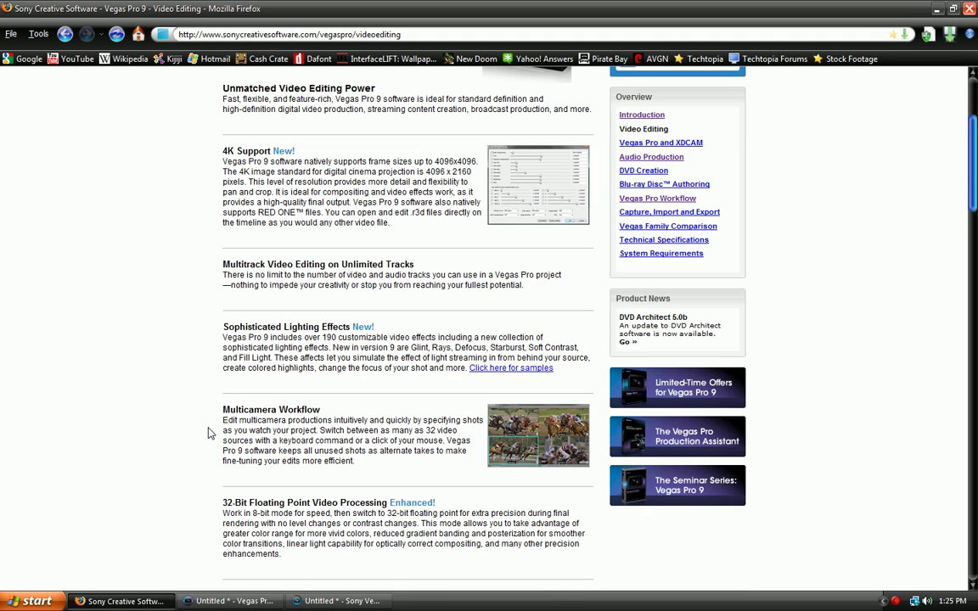
pyautogui.scroll(-2, 238, 351)
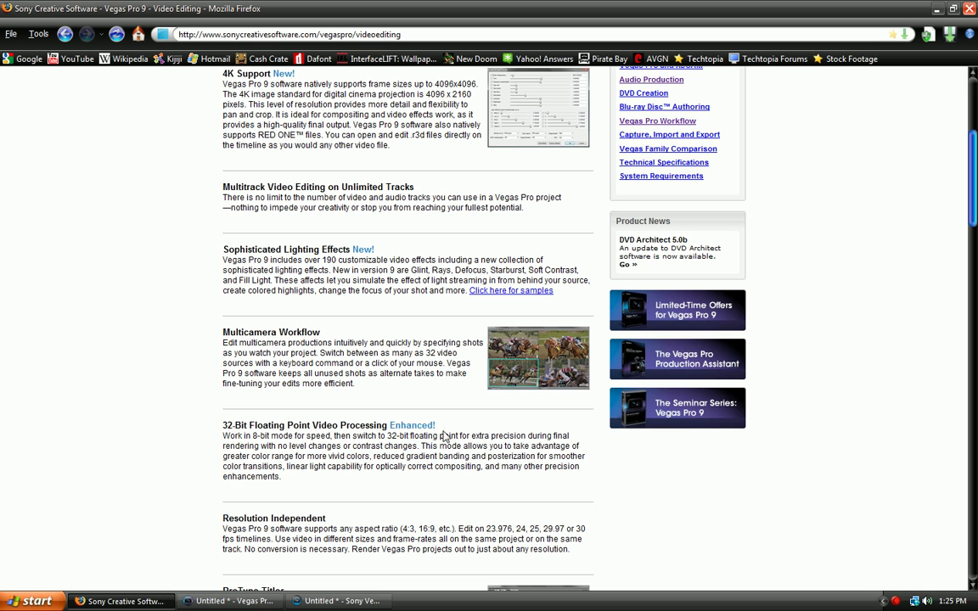
pyautogui.click(233, 601)
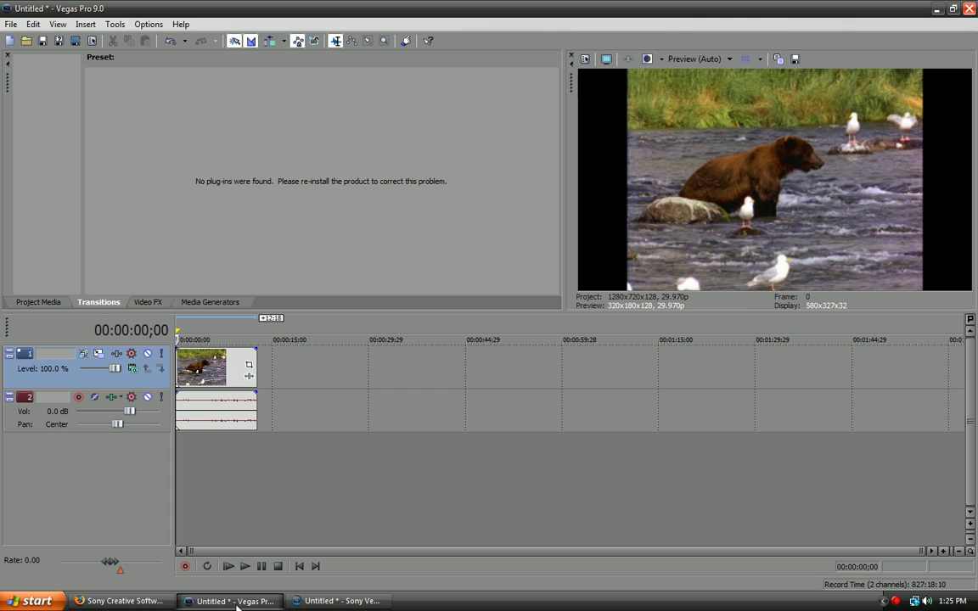
# Step: Review Vegas Pro 9's pixel format choices, leaving 32-bit floating point (full range), then switch to Vegas Pro 8
pyautogui.click(584, 59)
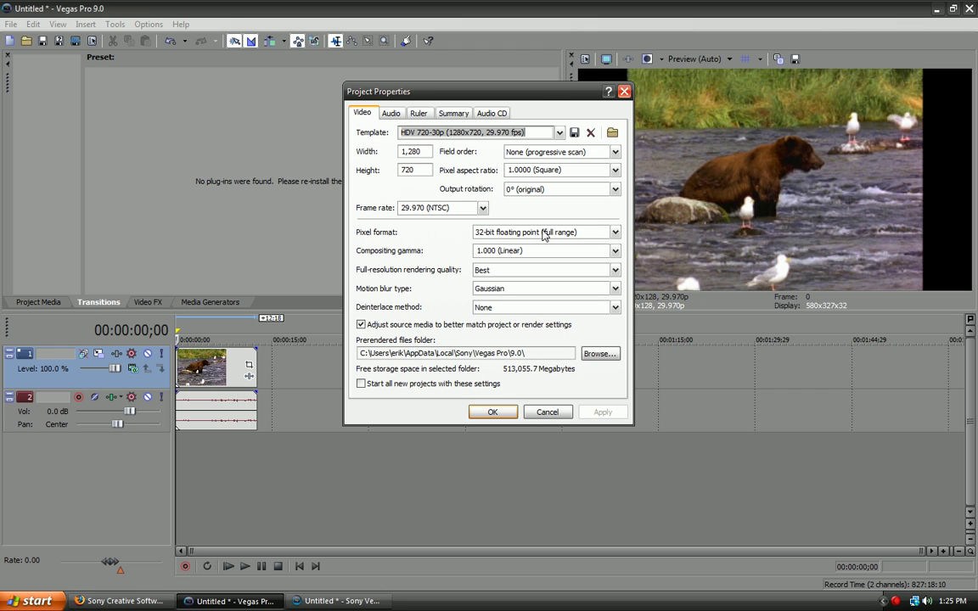
pyautogui.click(593, 235)
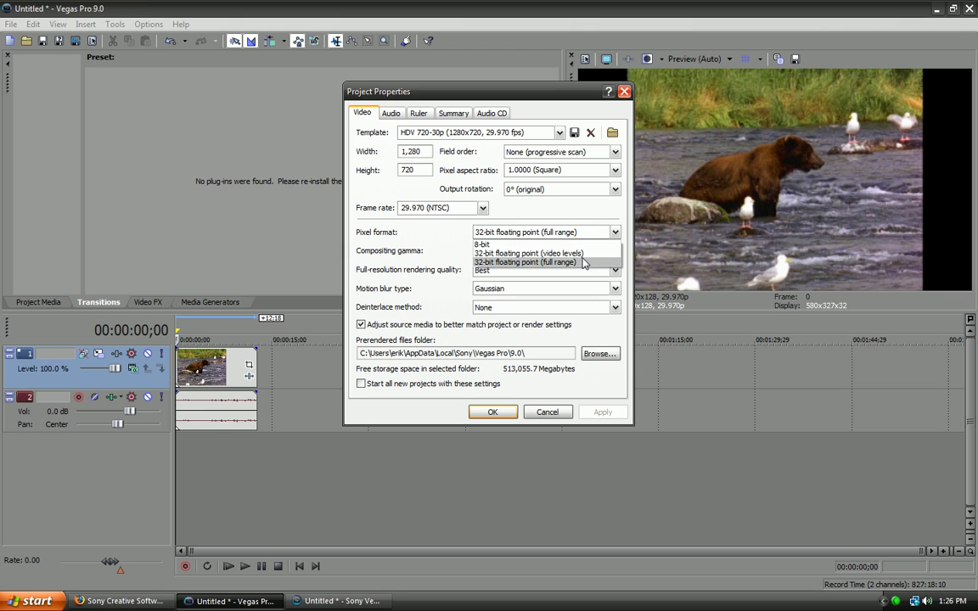
pyautogui.click(624, 92)
pyautogui.click(334, 601)
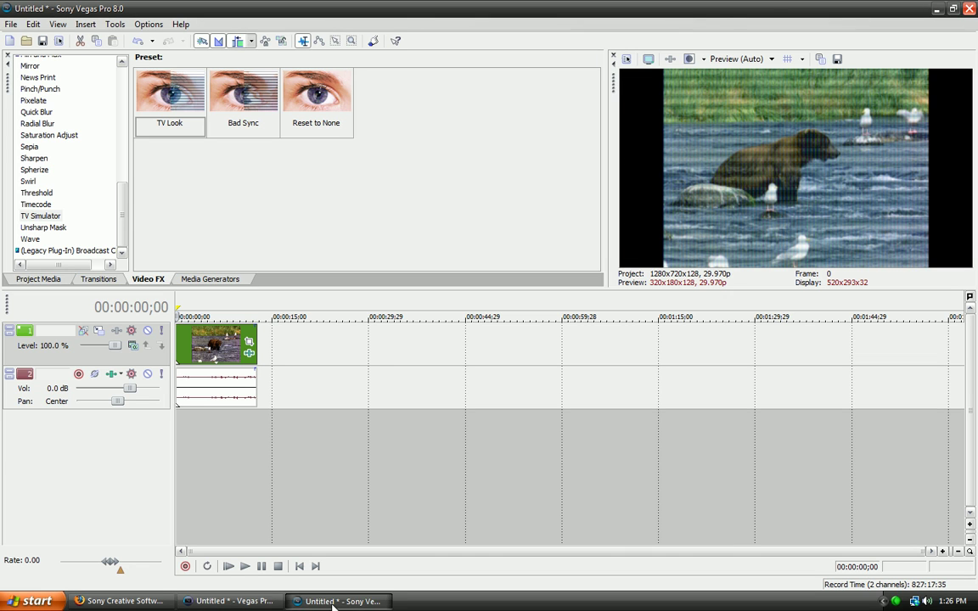
# Step: Confirm Vegas Pro 8's project pixel format stays 32-bit floating point, then return to Vegas Pro 9
pyautogui.click(626, 58)
pyautogui.click(594, 236)
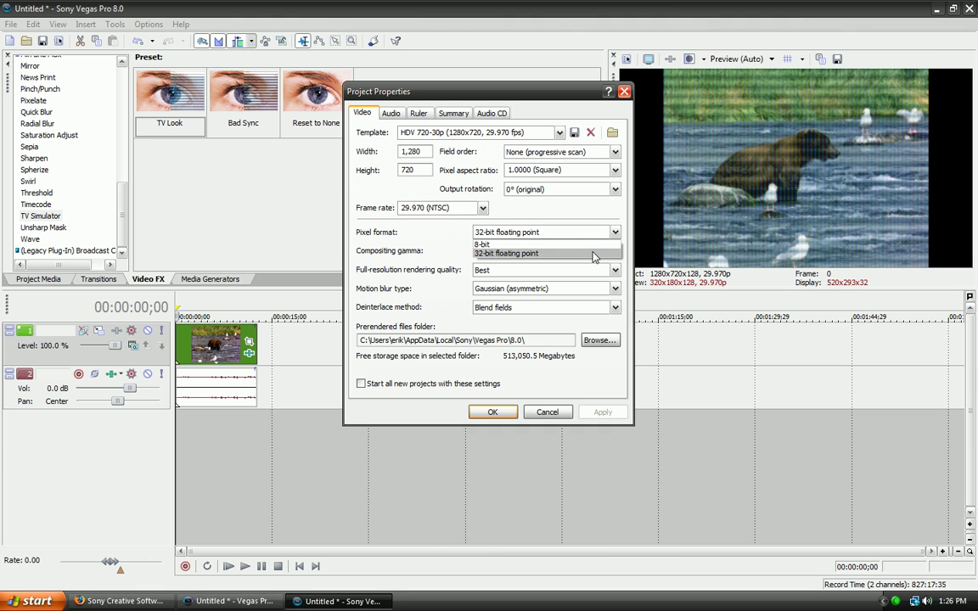
pyautogui.click(594, 253)
pyautogui.press('Return')
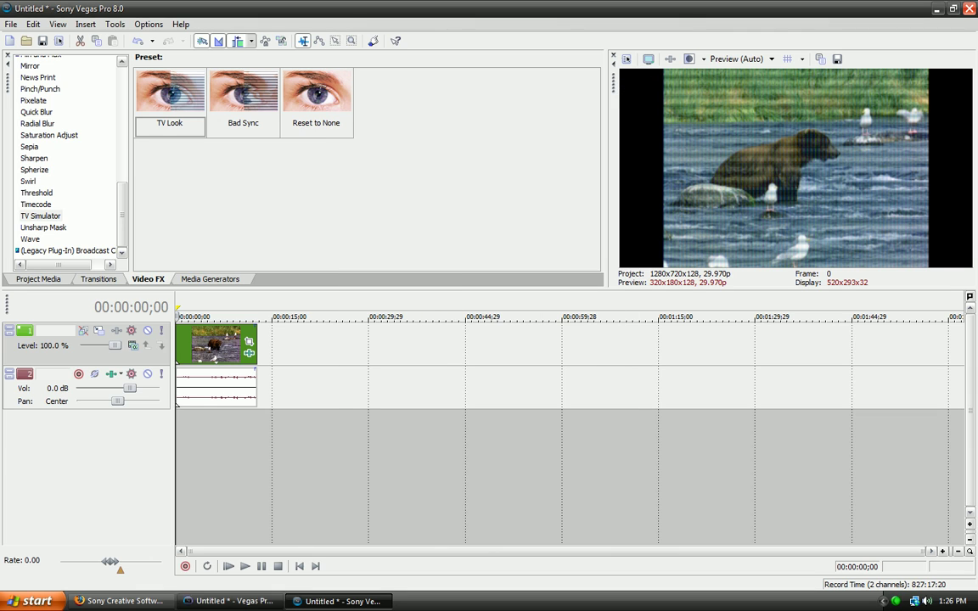
pyautogui.click(233, 601)
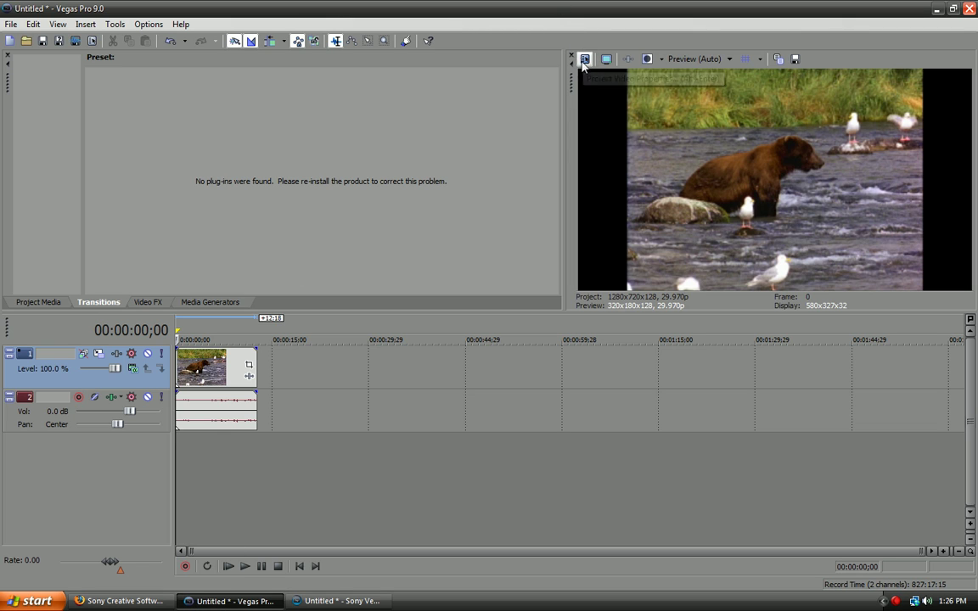
# Step: Bring up Firefox's Vegas Pro 9 Video Editing page and scroll through its feature list
pyautogui.click(151, 601)
pyautogui.scroll(-5, 225, 521)
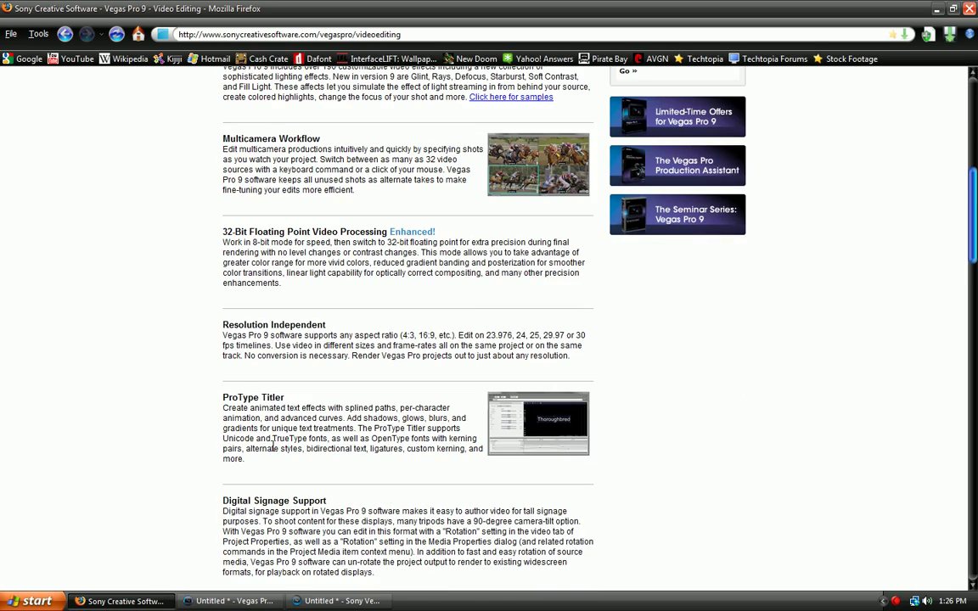
pyautogui.scroll(-10, 353, 333)
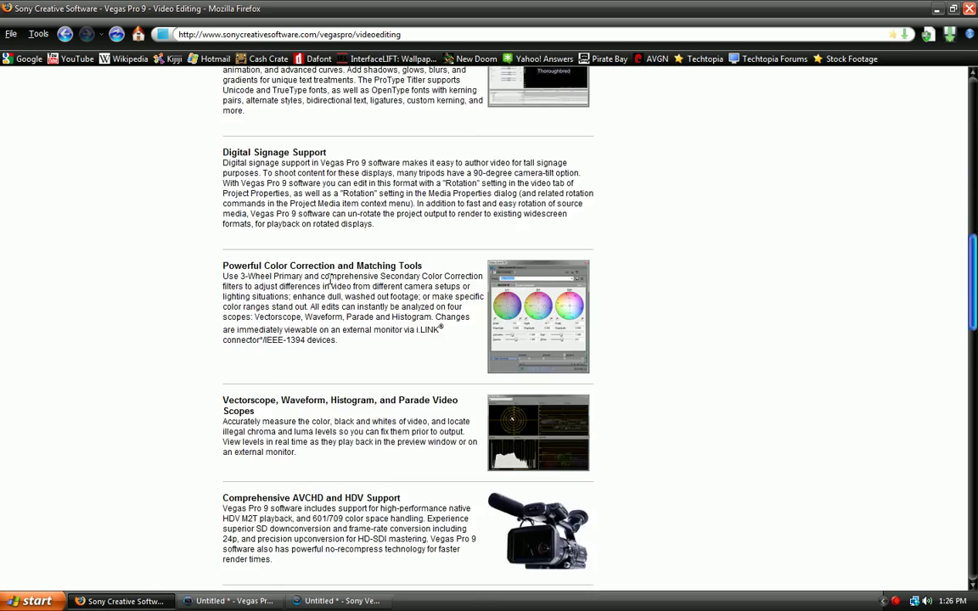
pyautogui.scroll(-3, 331, 284)
pyautogui.scroll(5, 331, 284)
pyautogui.scroll(-15, 335, 306)
pyautogui.scroll(-8, 339, 333)
pyautogui.scroll(15, 395, 349)
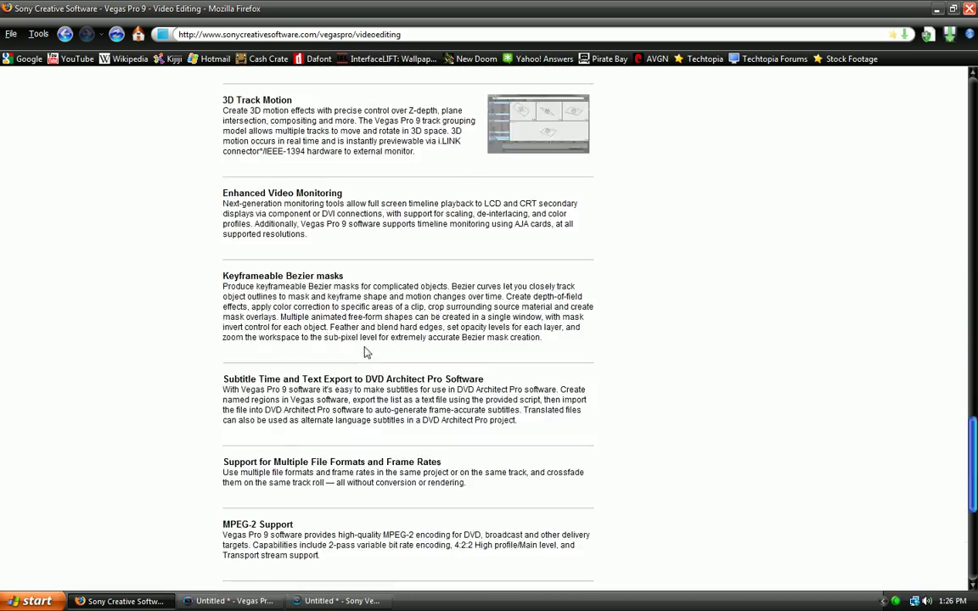
pyautogui.scroll(12, 361, 347)
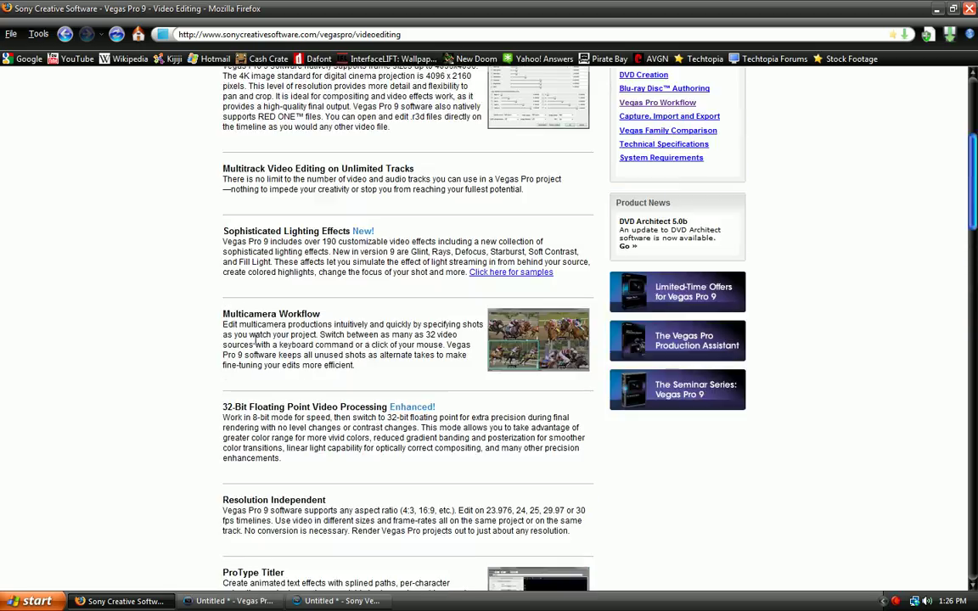
pyautogui.scroll(3, 310, 409)
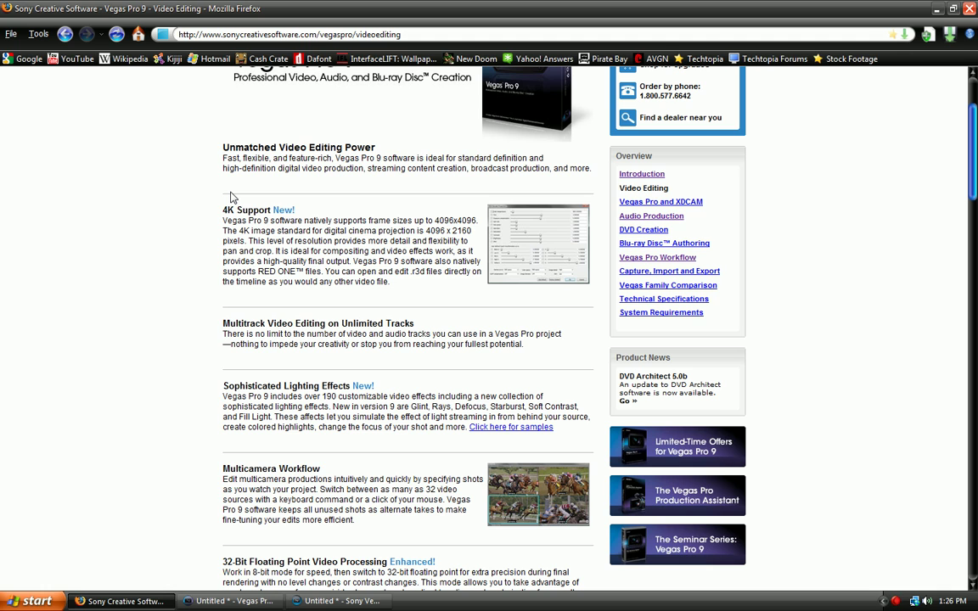
pyautogui.scroll(3, 212, 234)
pyautogui.scroll(-3, 250, 321)
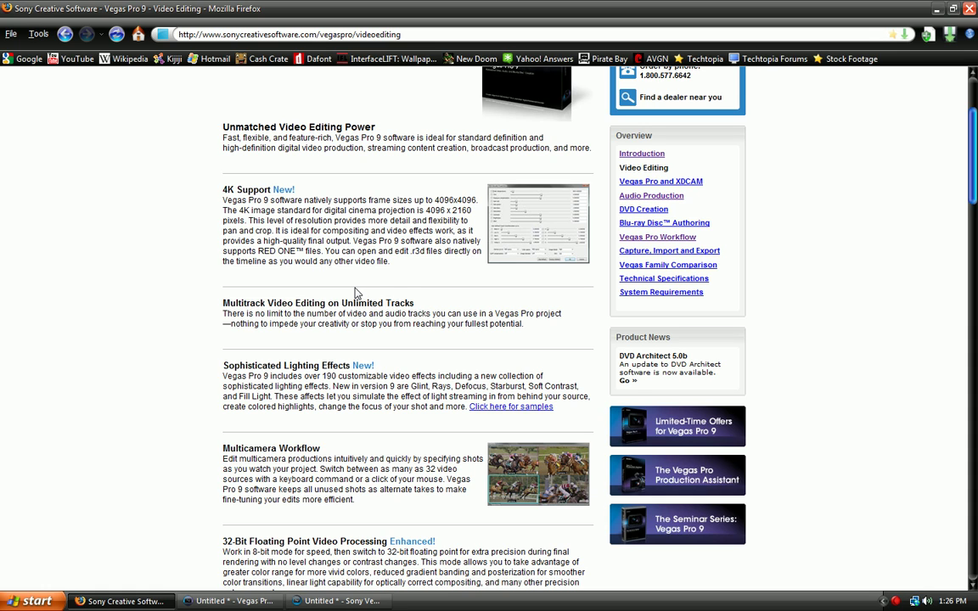
pyautogui.scroll(-3, 290, 289)
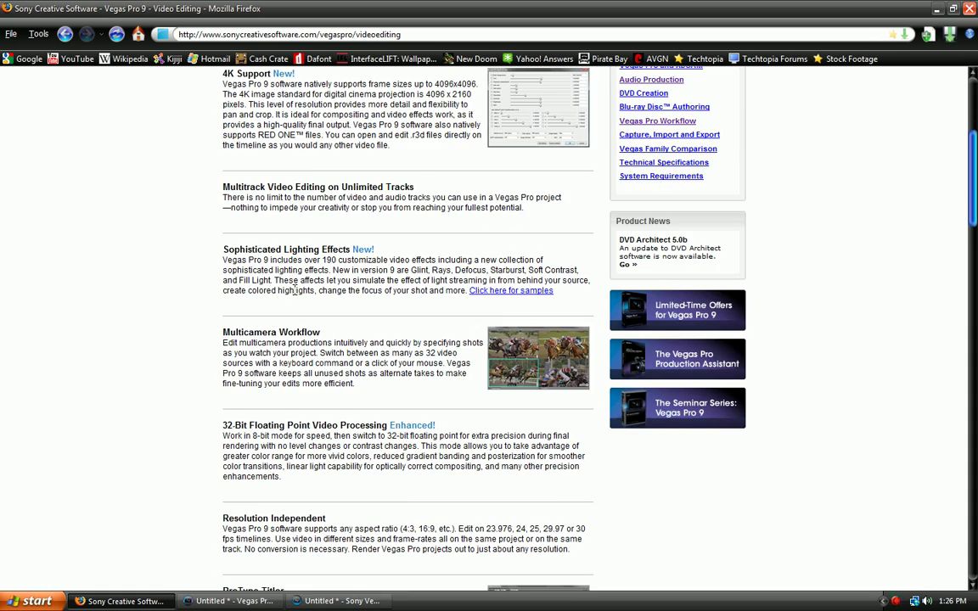
pyautogui.scroll(2, 212, 282)
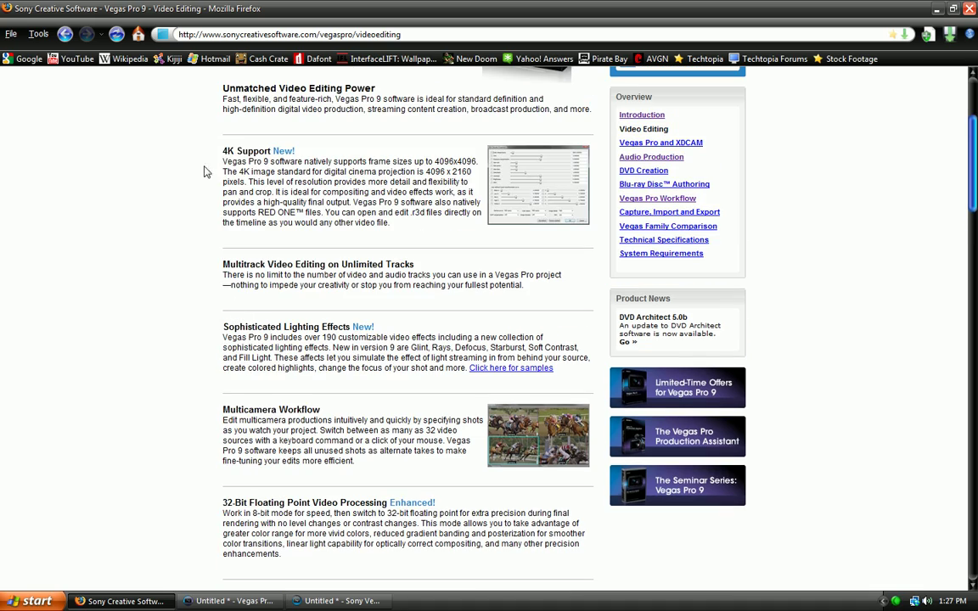
pyautogui.scroll(-5, 212, 135)
pyautogui.scroll(9, 399, 340)
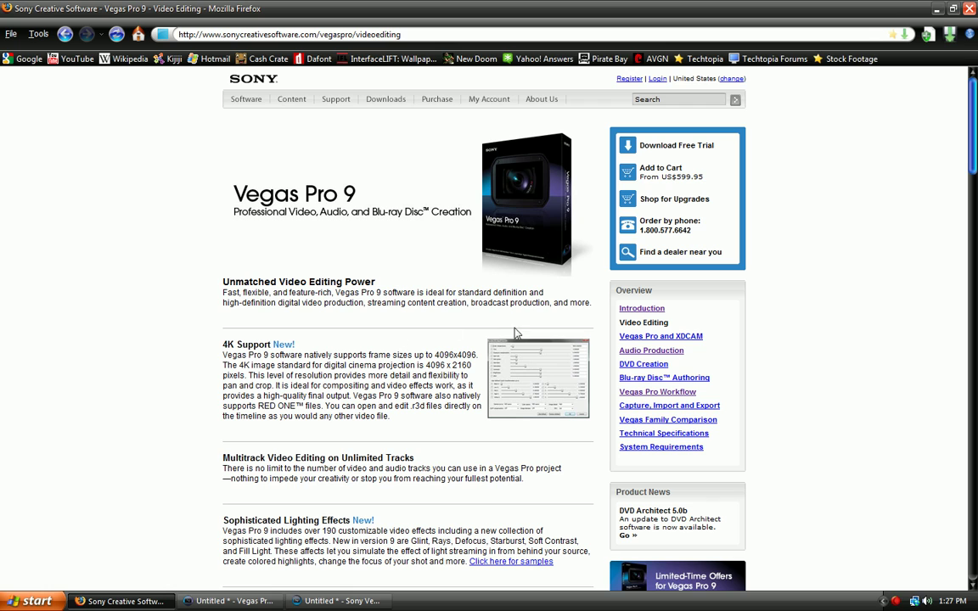
# Step: Open the Vegas Pro 9 Audio Production page and scroll through it
pyautogui.click(630, 351)
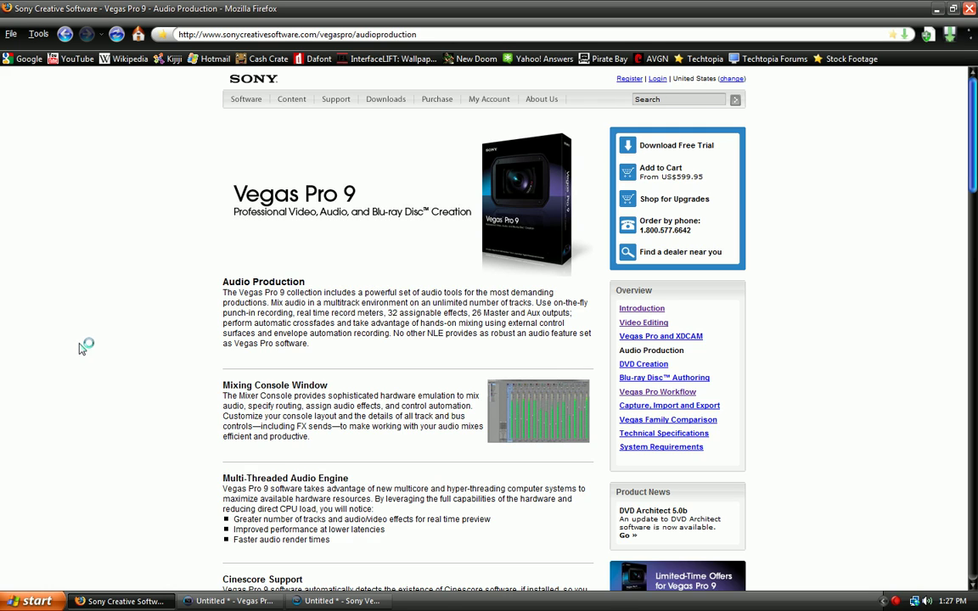
pyautogui.scroll(-3, 85, 343)
pyautogui.scroll(-15, 78, 339)
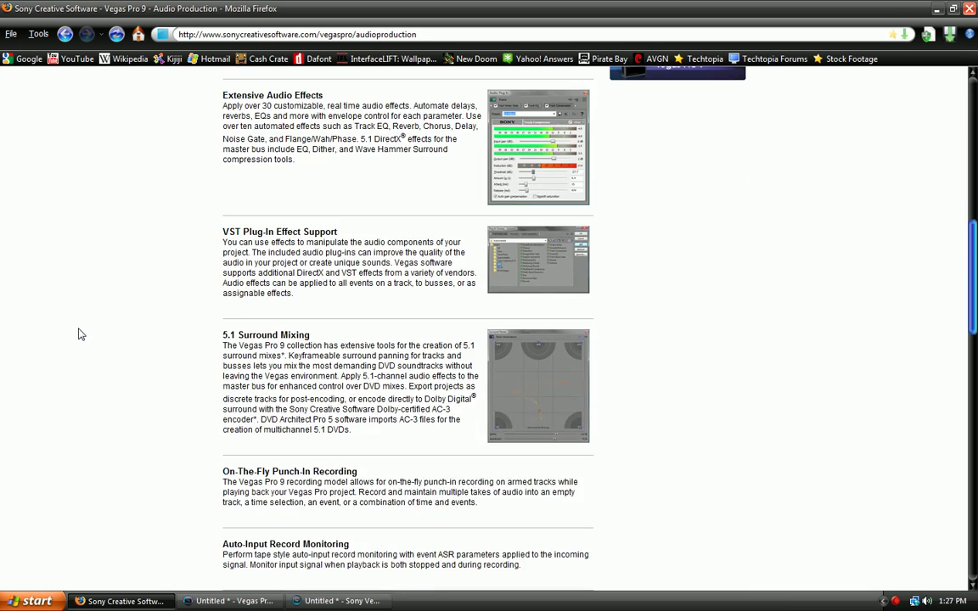
pyautogui.scroll(-14, 78, 335)
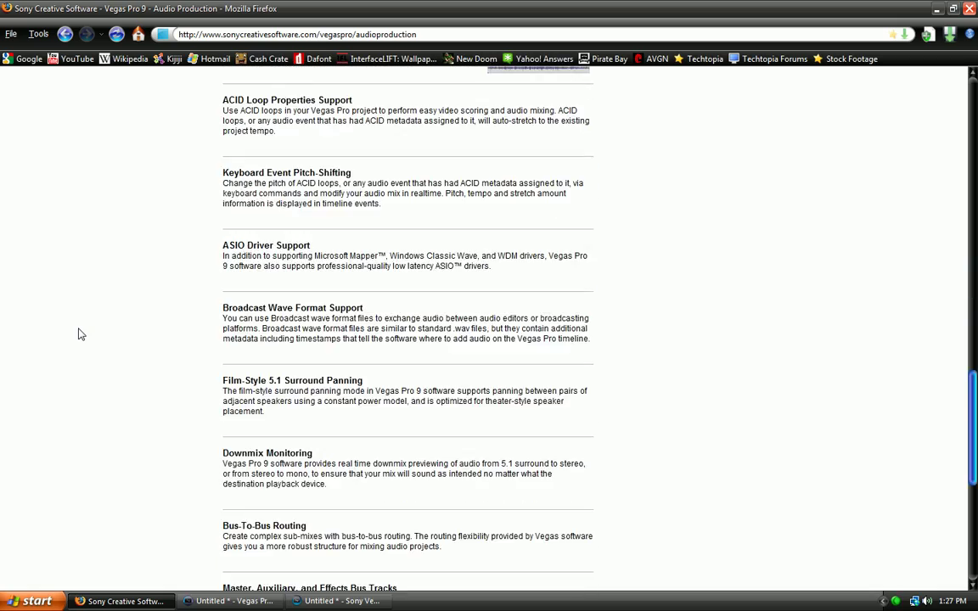
pyautogui.scroll(7, 80, 334)
pyautogui.scroll(20, 79, 334)
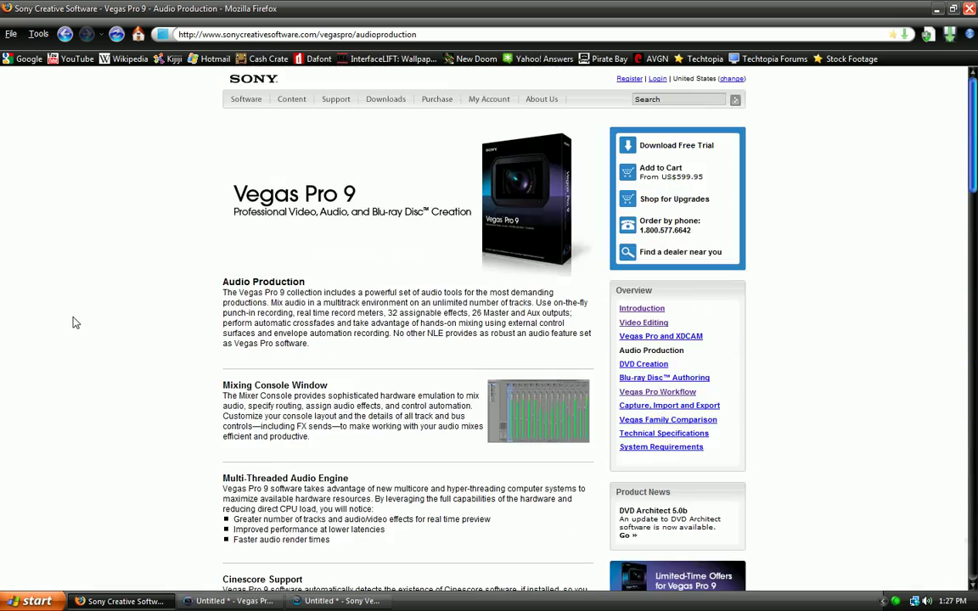
# Step: Browse the DVD Creation and Blu-ray Disc Authoring pages, then return to the Vegas Pro 9 project
pyautogui.click(633, 364)
pyautogui.scroll(-12, 168, 367)
pyautogui.scroll(12, 165, 357)
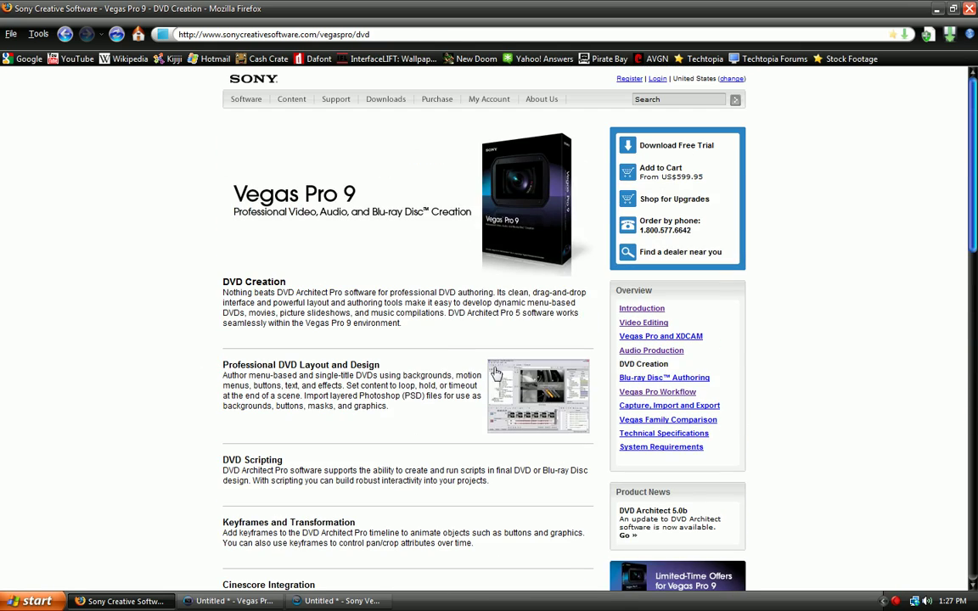
pyautogui.click(664, 377)
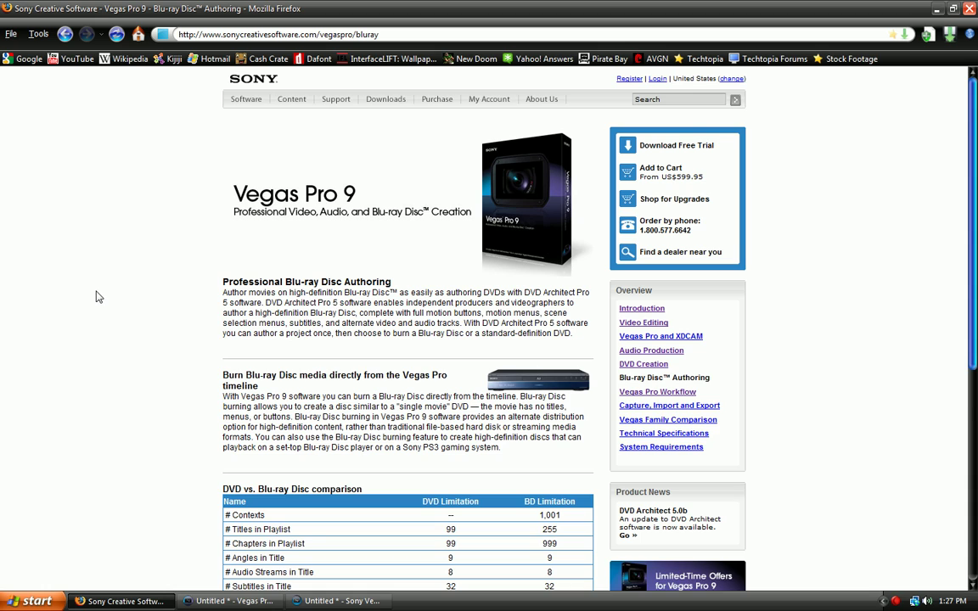
pyautogui.scroll(-2, 98, 296)
pyautogui.scroll(-4, 97, 296)
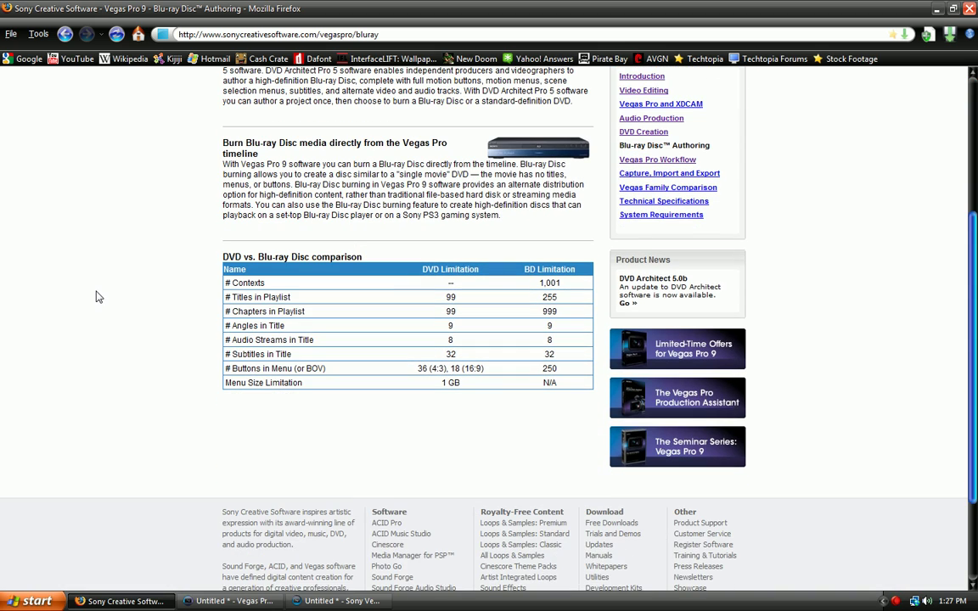
pyautogui.scroll(6, 360, 333)
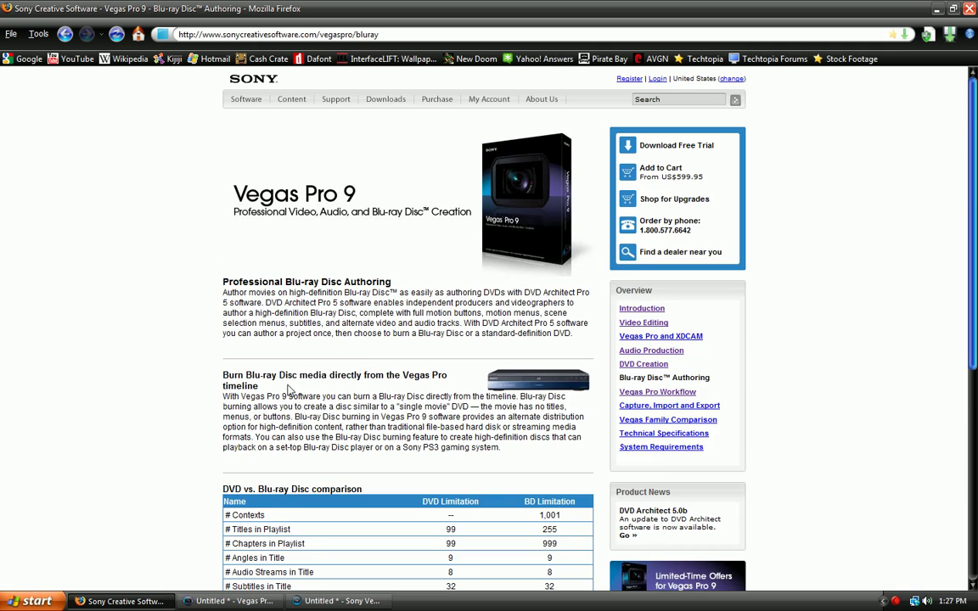
pyautogui.click(226, 601)
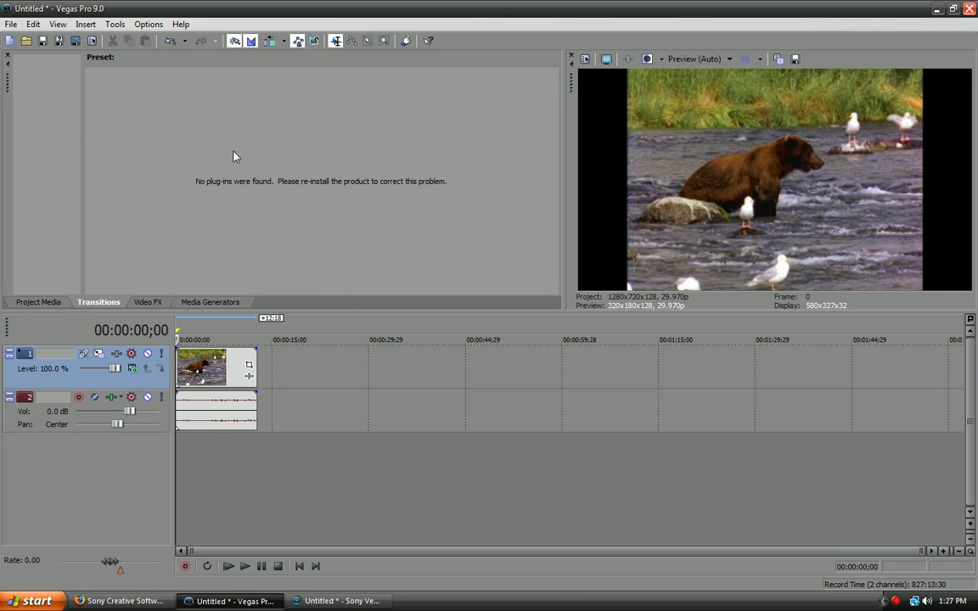
# Step: Render As Windows Media Video V11 (*.wmv), giving Untitled.wmv with the 6 Mbps HD 720-30p Video template
pyautogui.click(10, 24)
pyautogui.click(39, 120)
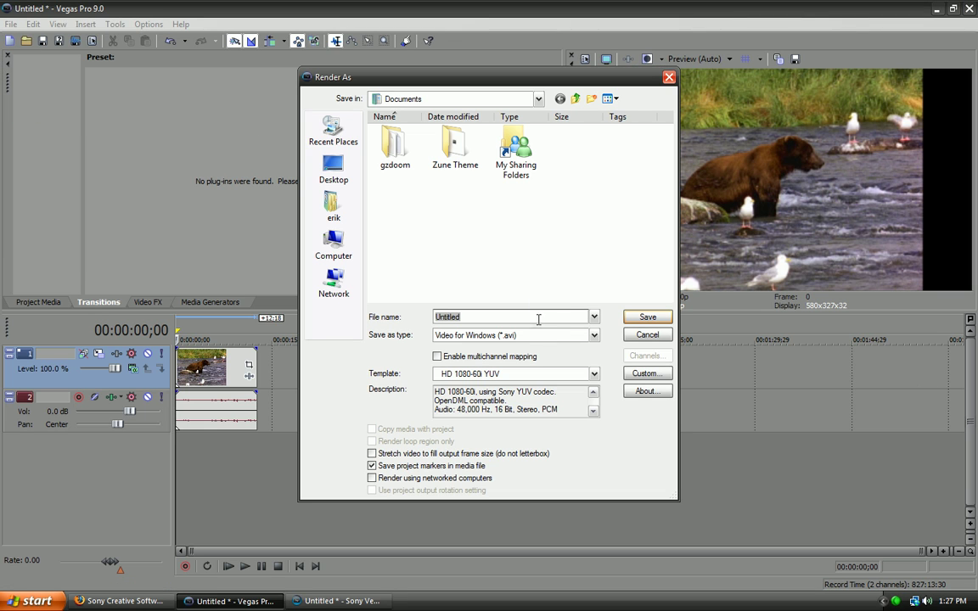
pyautogui.click(564, 335)
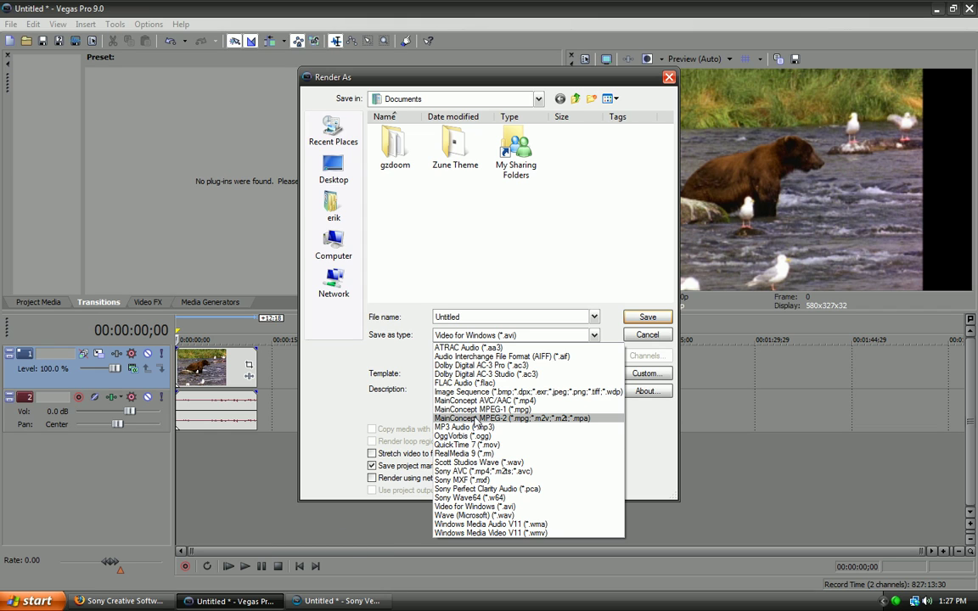
pyautogui.click(499, 533)
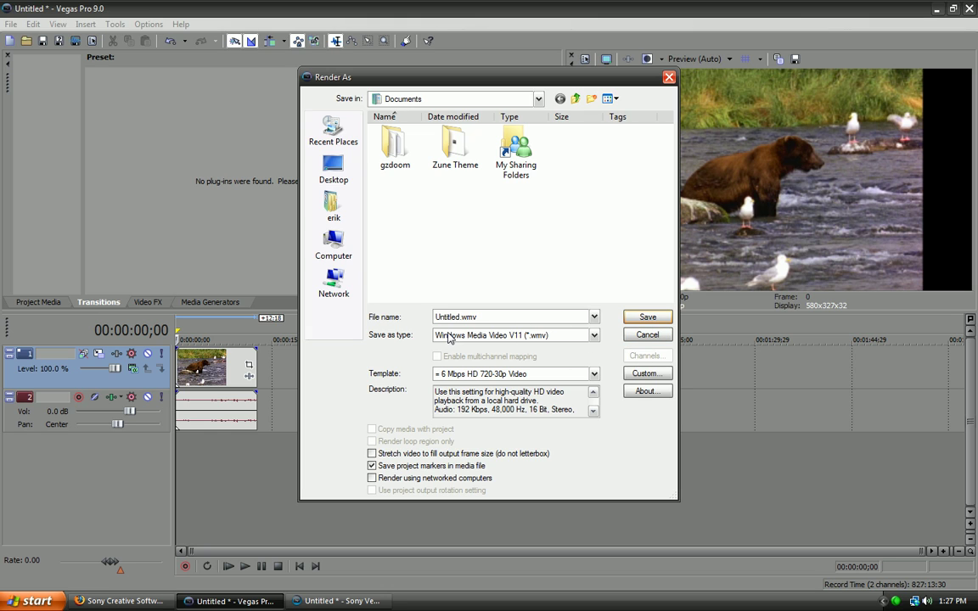
# Step: In the WMV V11 Custom settings, compare the CBR and Quality VBR audio modes, keeping CBR at 192 kbps
pyautogui.click(647, 374)
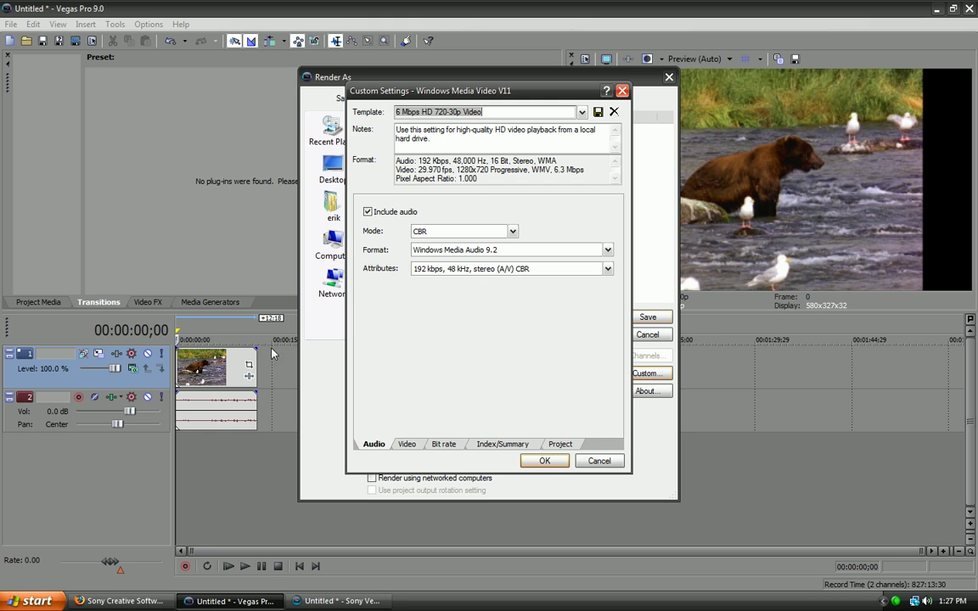
pyautogui.click(467, 232)
pyautogui.click(468, 236)
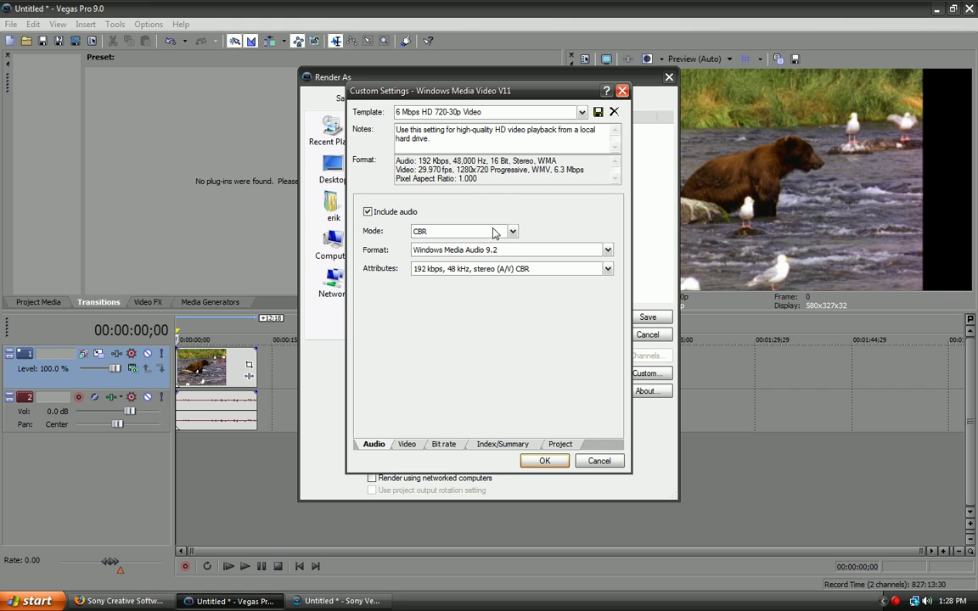
pyautogui.click(495, 232)
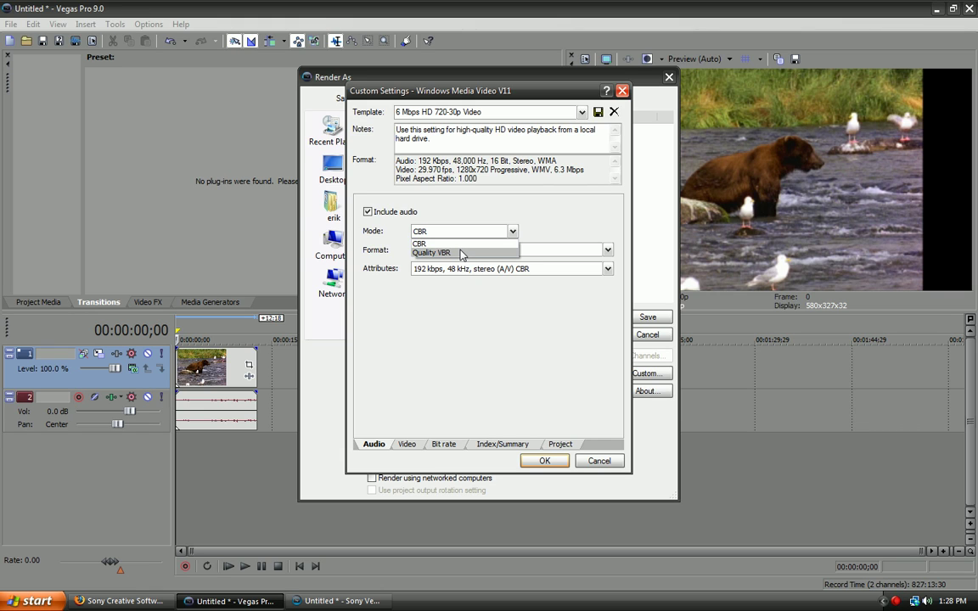
pyautogui.click(459, 244)
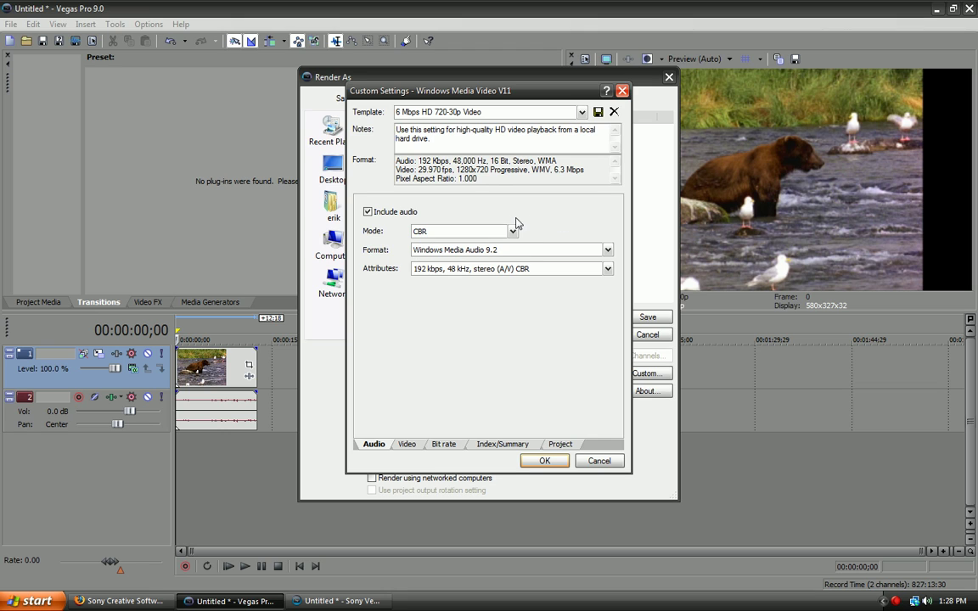
pyautogui.click(512, 231)
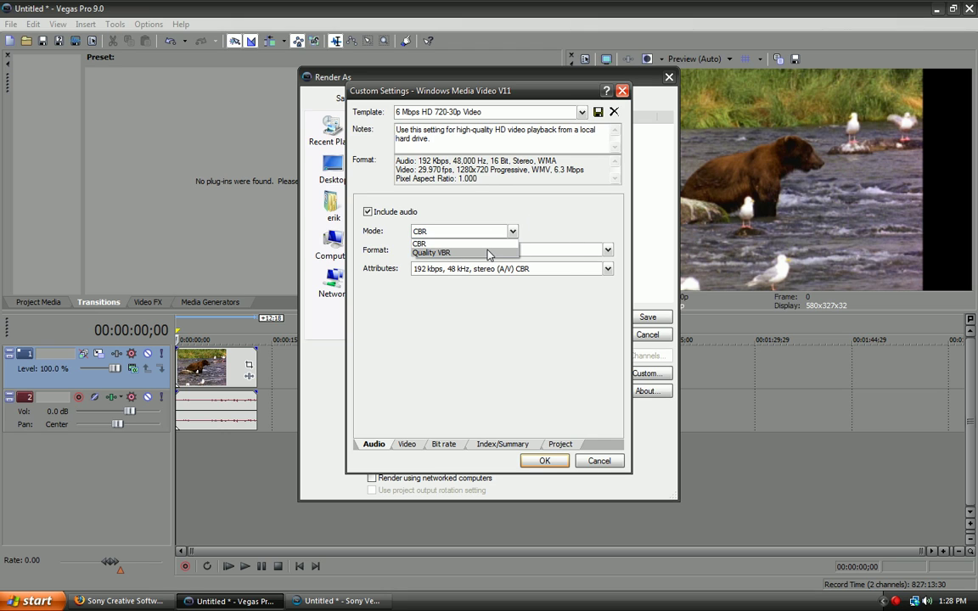